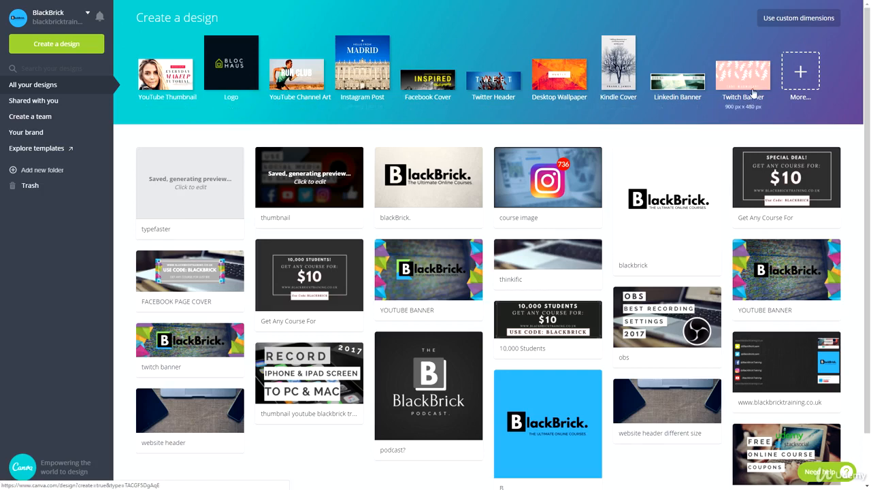
Create a new YouTube Channel Art design from the Social Media & Email Headers category of the full design type list
click(800, 72)
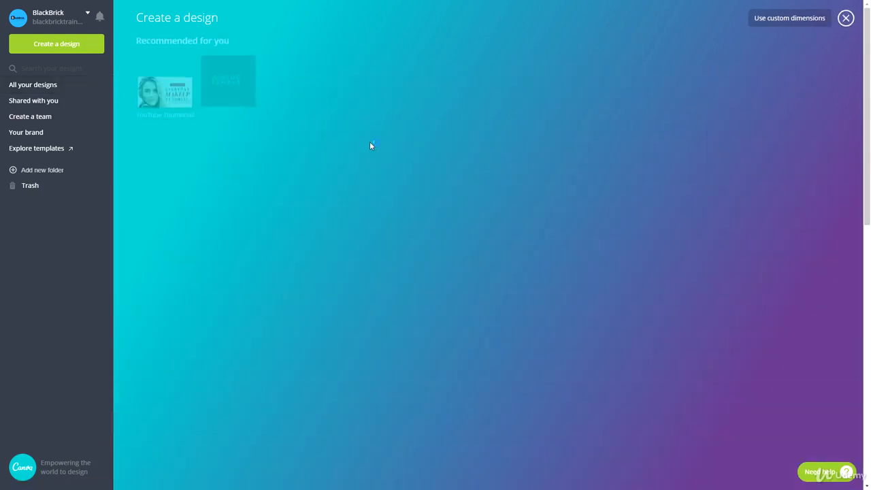
scroll(179, 181, down, 3)
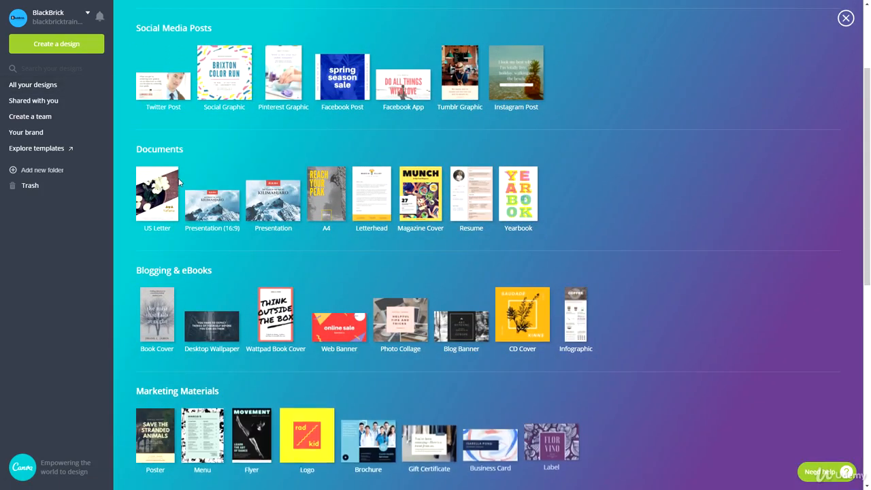
scroll(210, 169, down, 3)
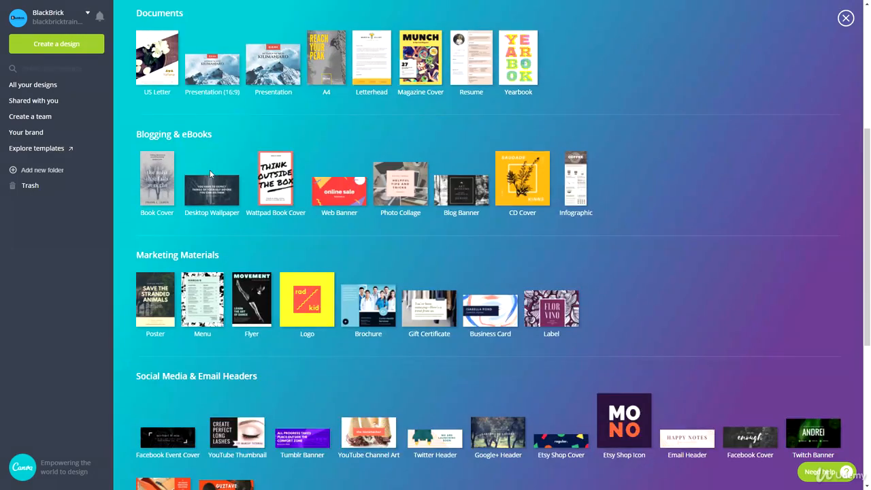
scroll(245, 252, down, 3)
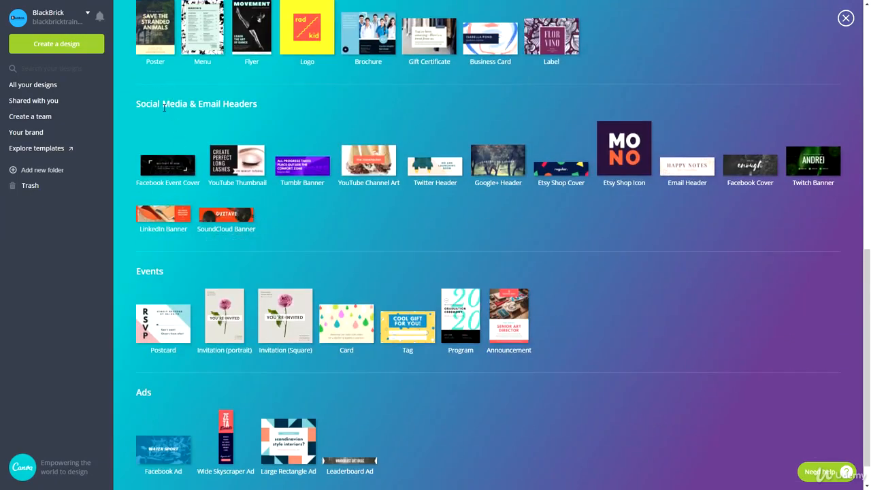
drag(164, 108, 278, 99)
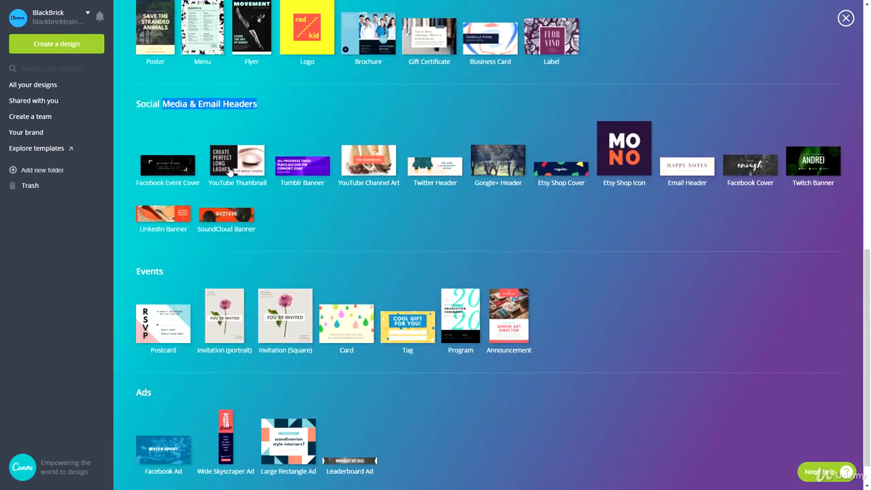
click(361, 161)
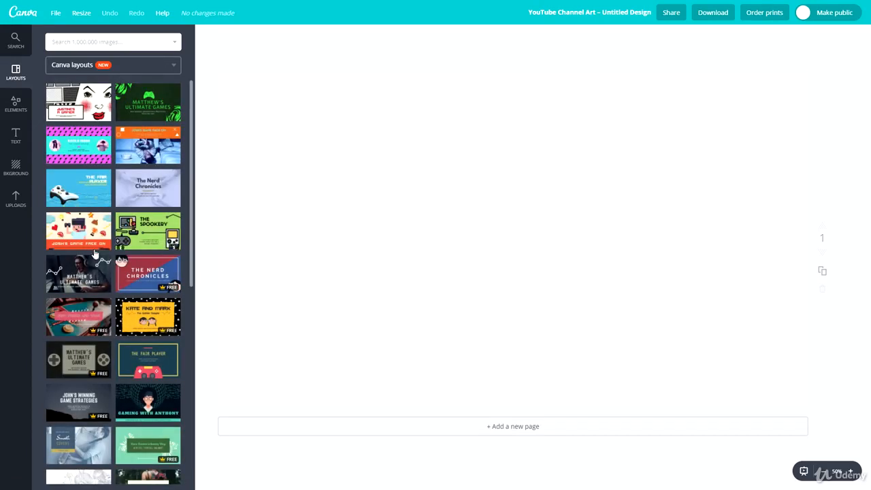
Look through the Canva layouts offered for YouTube channel art, examining their styles and which ones are free
scroll(95, 253, down, 3)
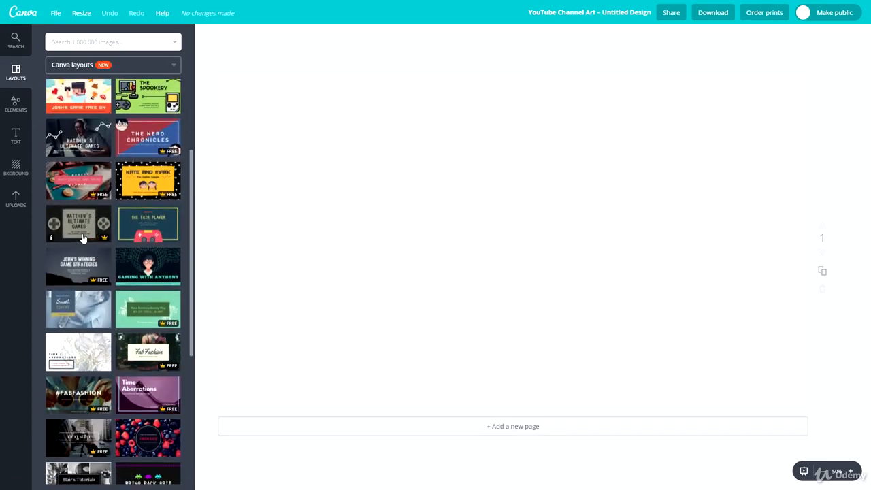
scroll(102, 265, down, 3)
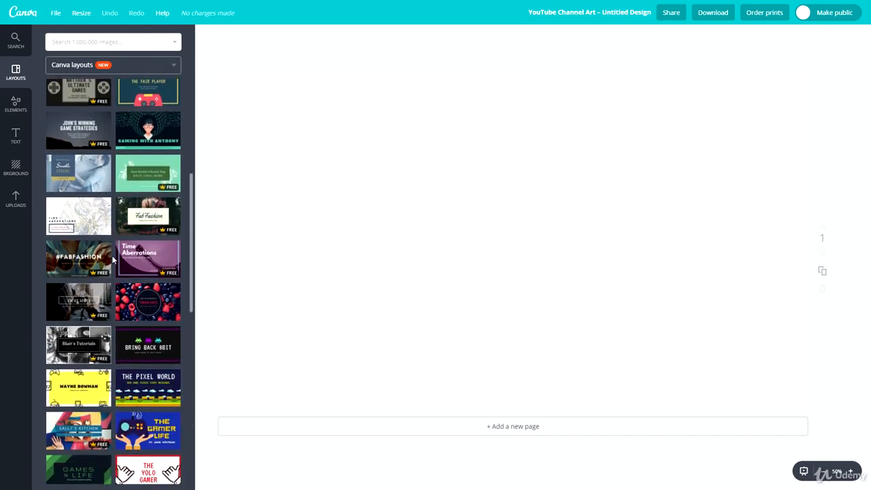
scroll(113, 254, down, 2)
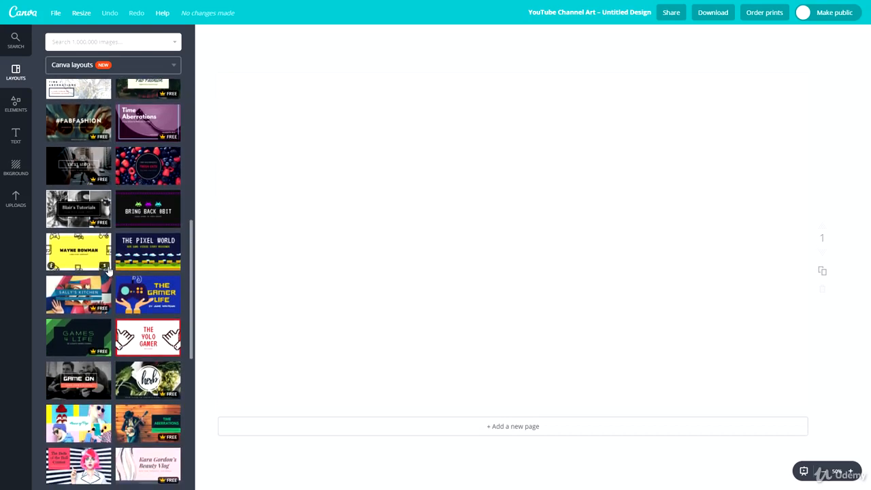
scroll(107, 270, down, 2)
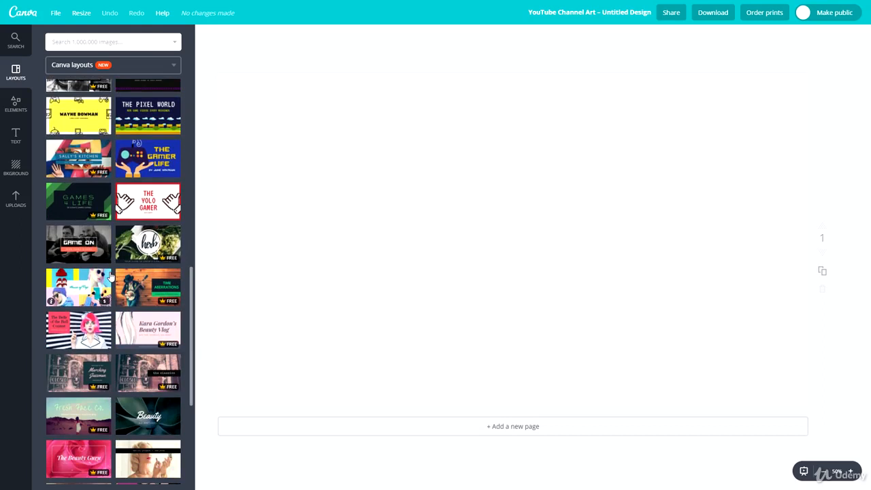
scroll(99, 328, down, 2)
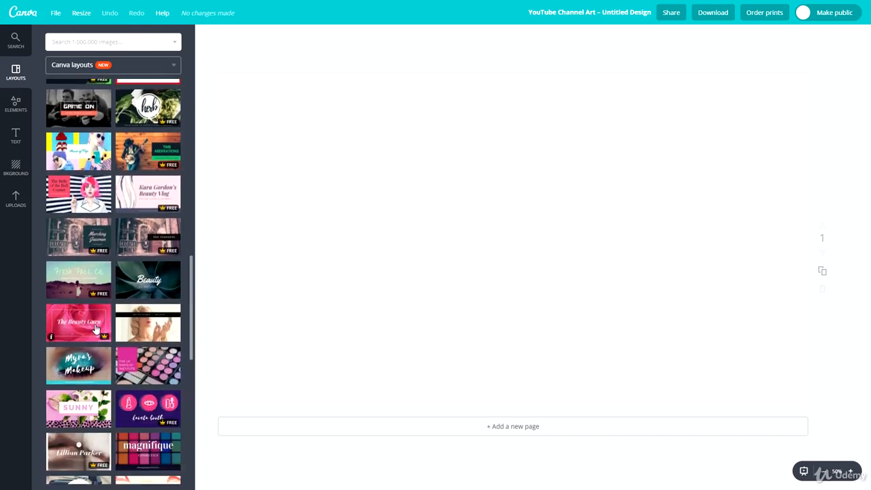
scroll(96, 330, down, 2)
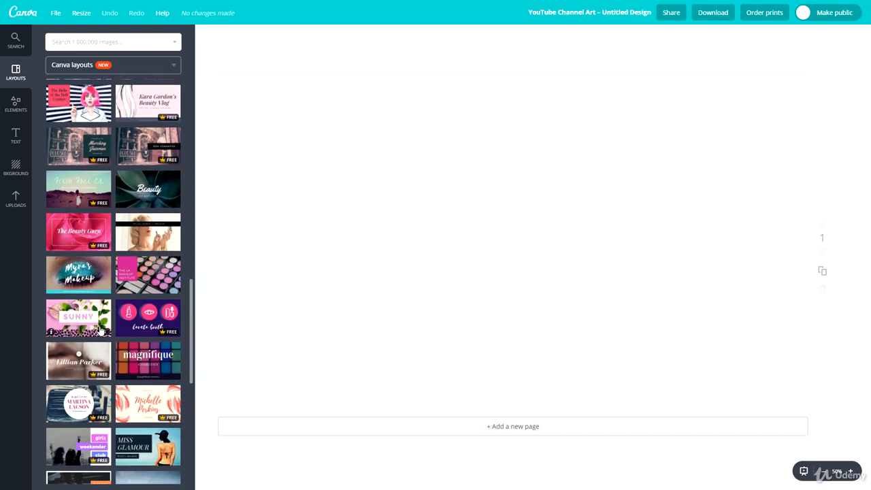
scroll(100, 330, down, 4)
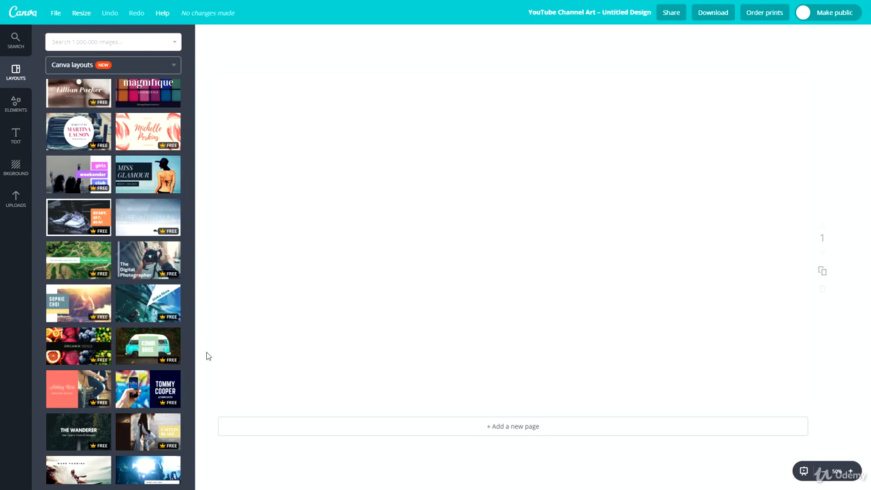
scroll(107, 289, down, 2)
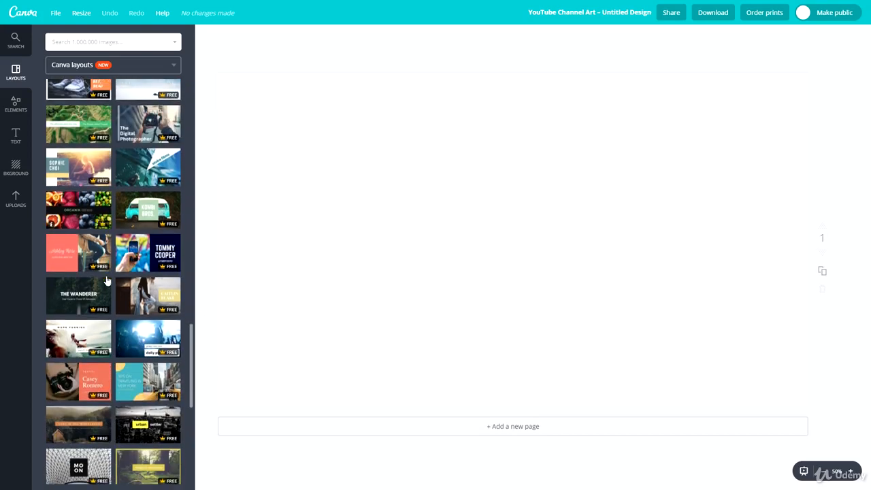
scroll(114, 281, down, 2)
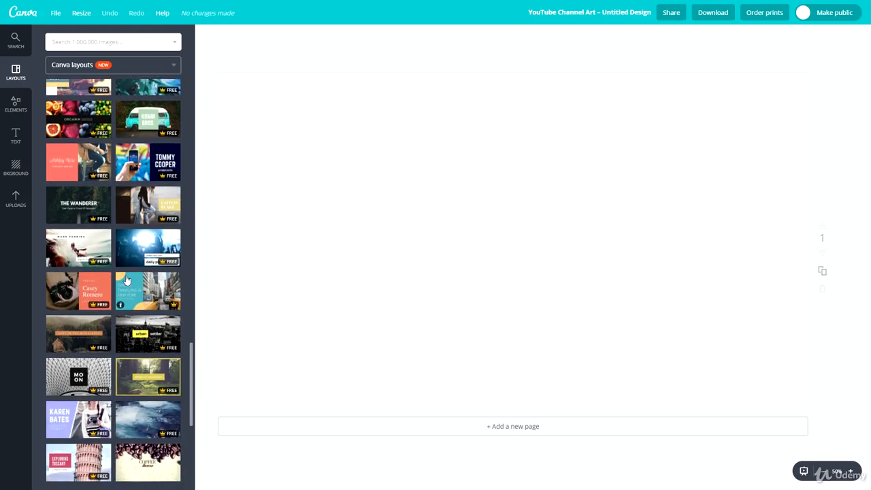
scroll(126, 279, down, 6)
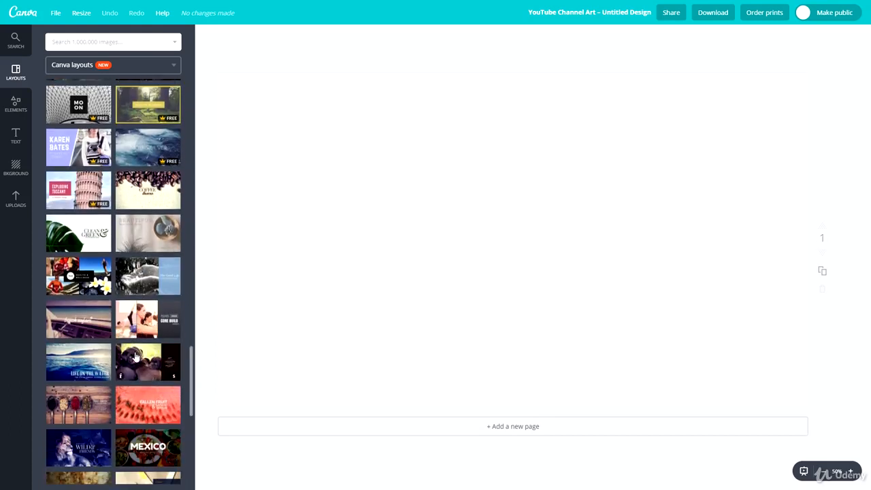
scroll(137, 369, down, 3)
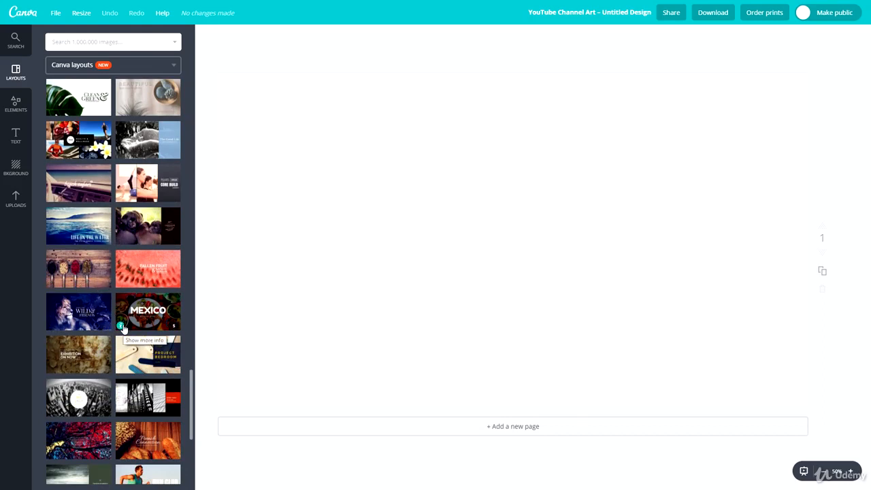
scroll(144, 334, down, 1)
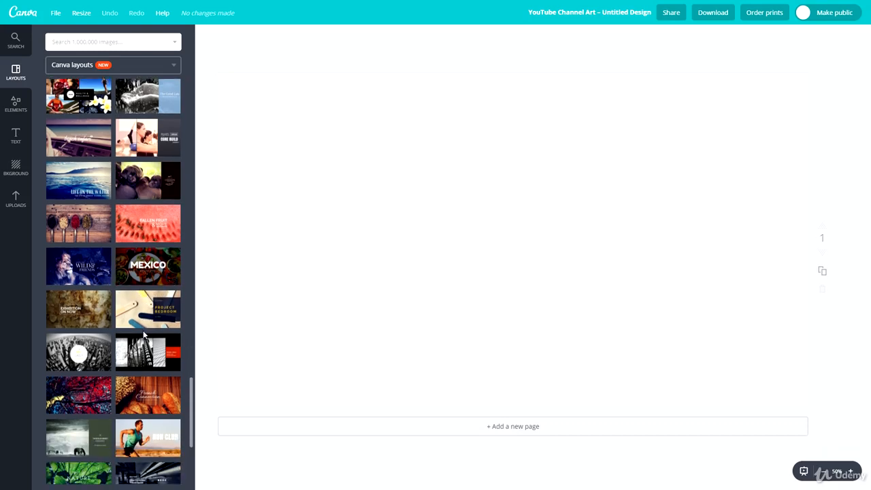
scroll(144, 334, down, 3)
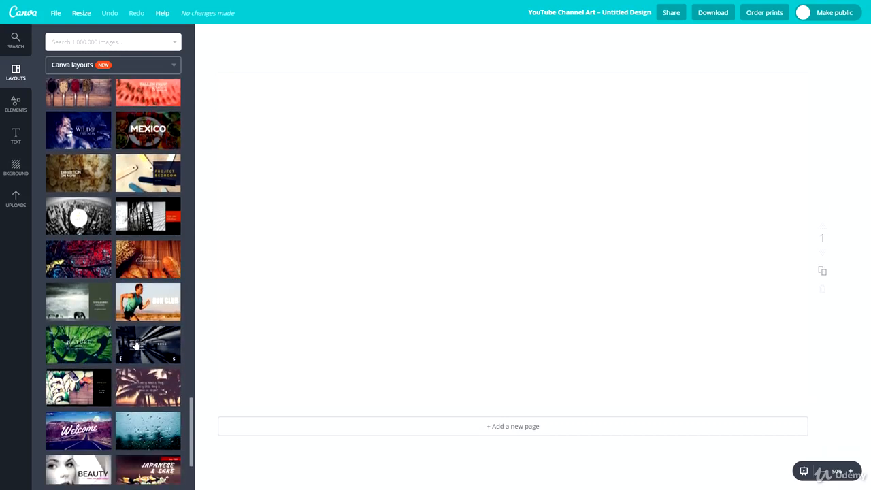
scroll(104, 314, down, 3)
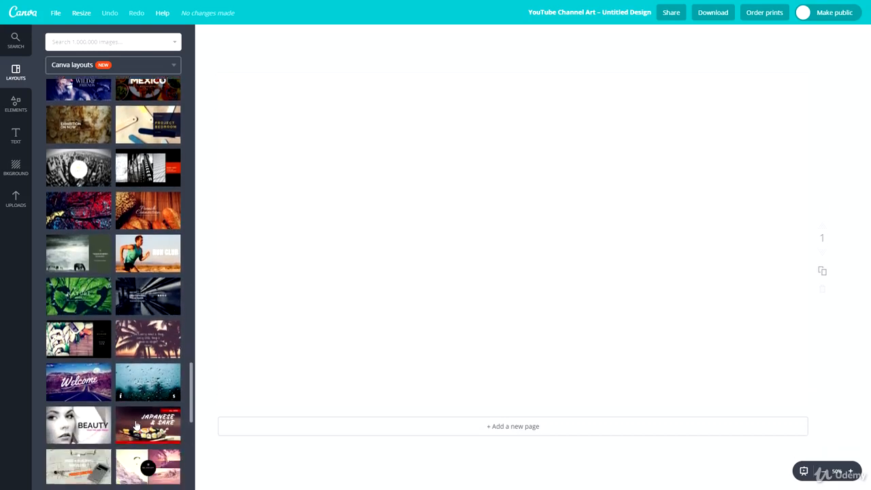
scroll(113, 402, down, 2)
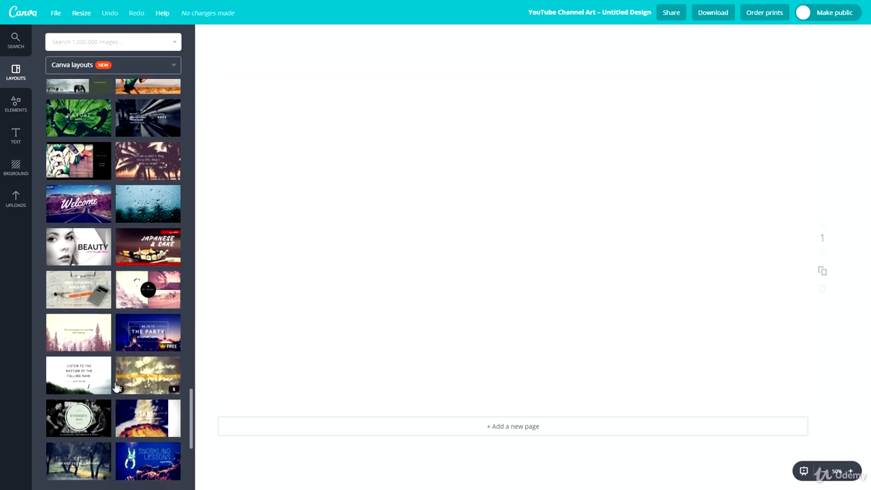
scroll(121, 390, down, 3)
scroll(116, 387, down, 2)
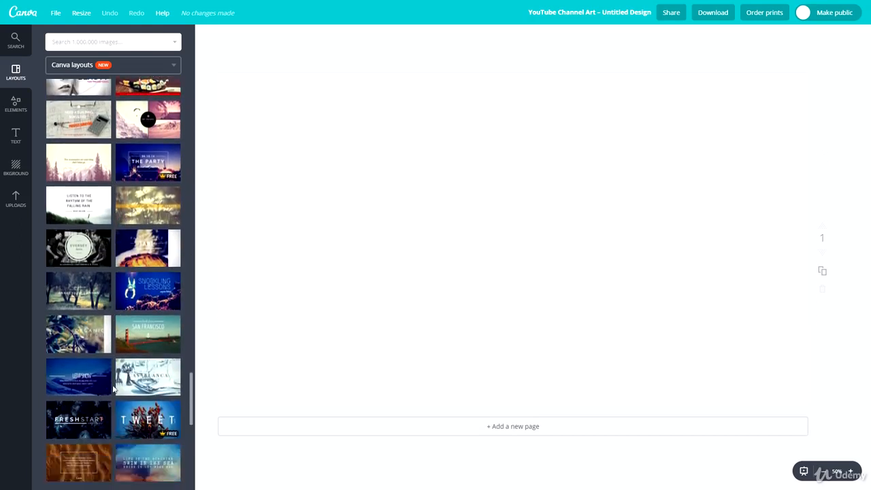
scroll(114, 381, down, 2)
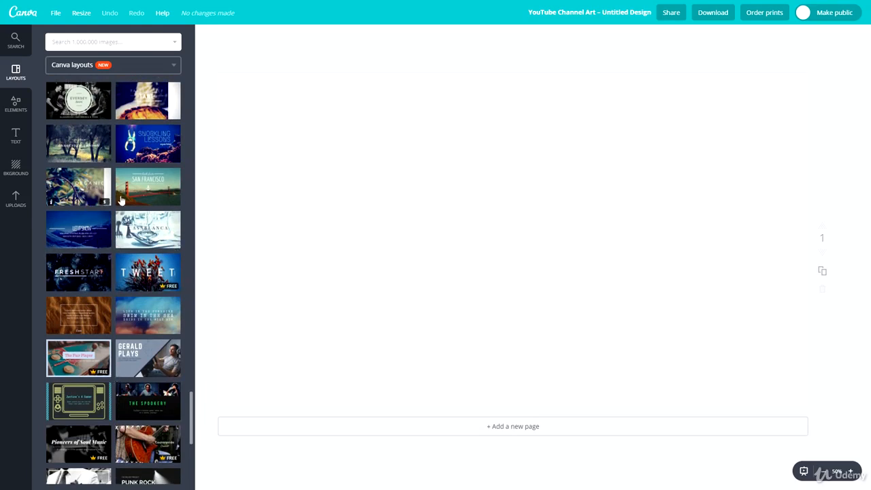
scroll(126, 347, down, 1)
scroll(125, 344, down, 3)
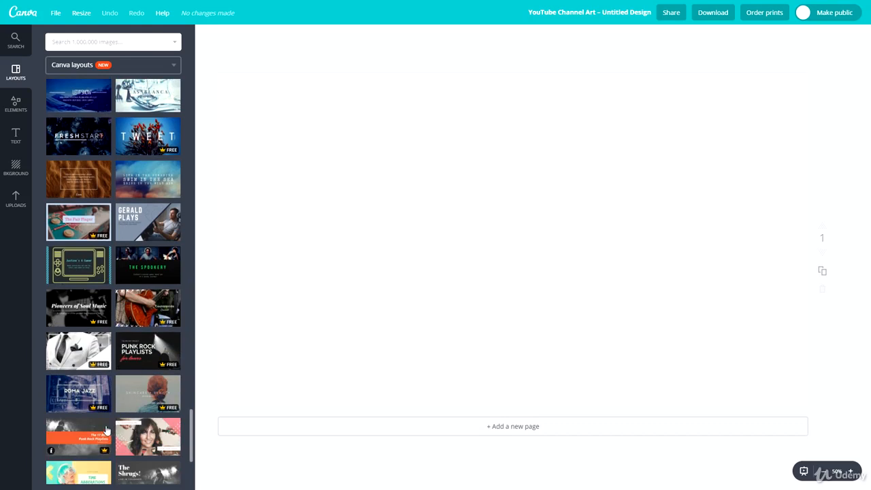
scroll(102, 408, down, 3)
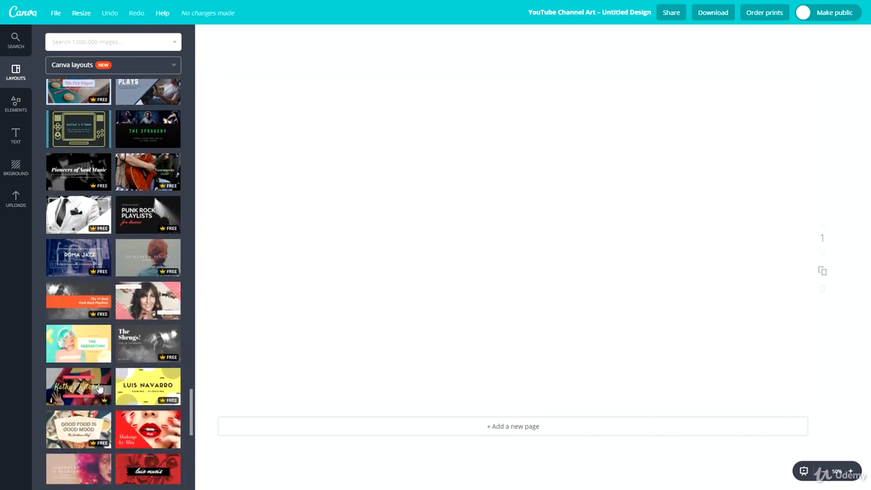
scroll(99, 387, down, 4)
scroll(122, 259, down, 2)
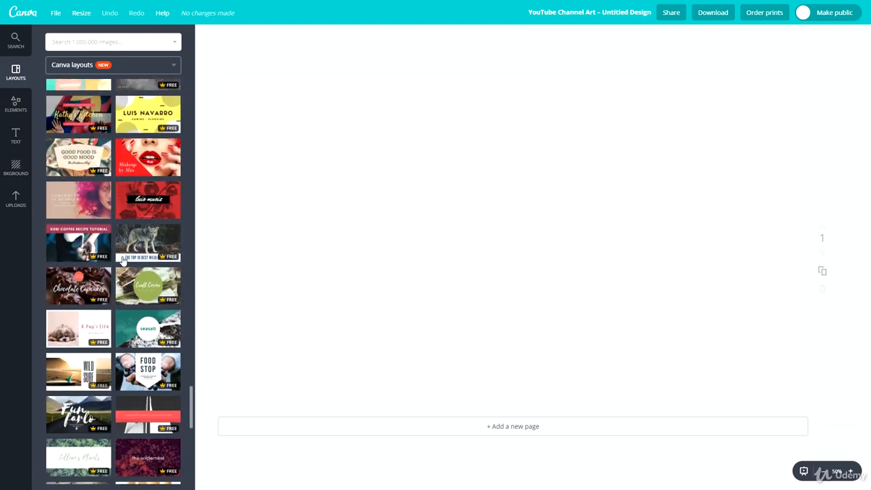
scroll(123, 260, down, 2)
scroll(118, 272, down, 1)
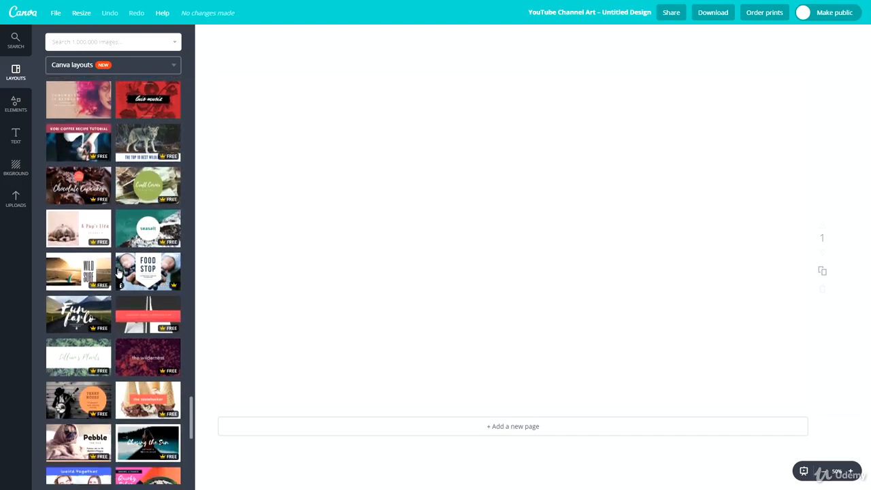
scroll(118, 272, down, 2)
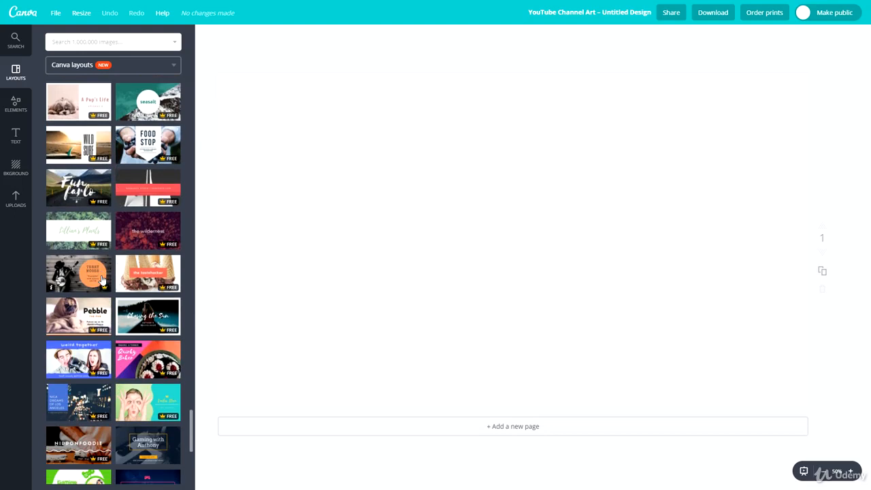
scroll(100, 279, down, 2)
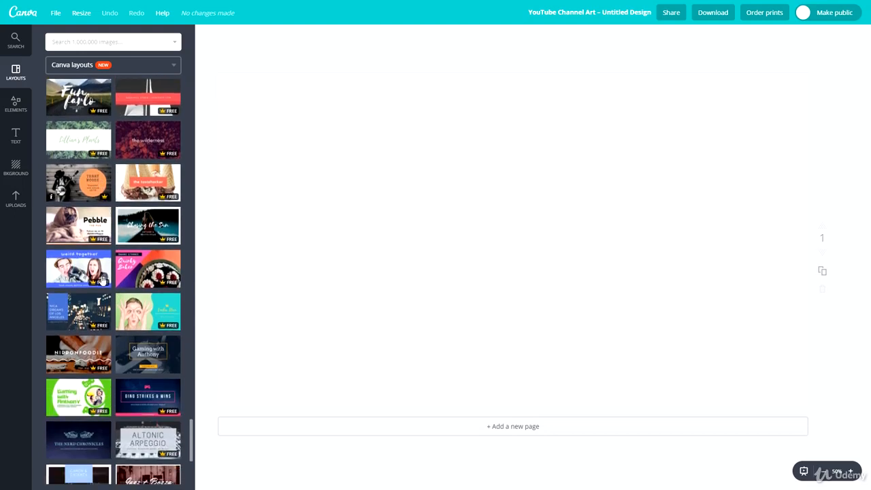
scroll(130, 328, down, 2)
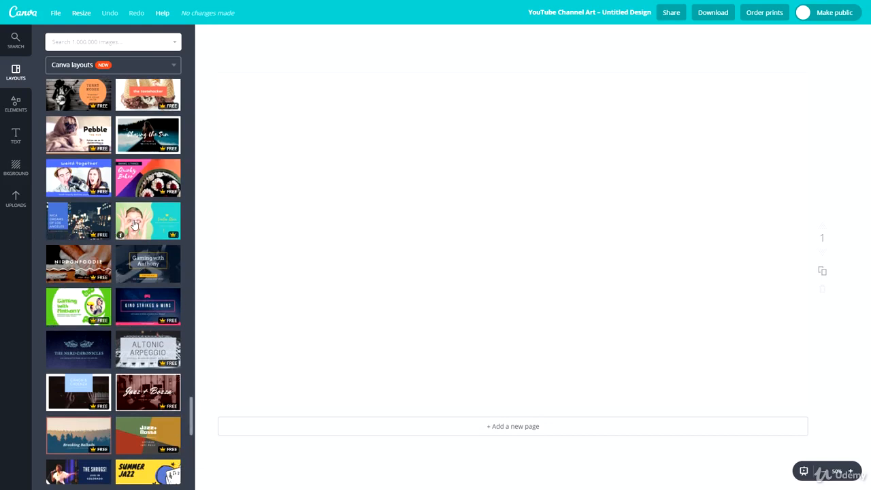
scroll(127, 218, down, 1)
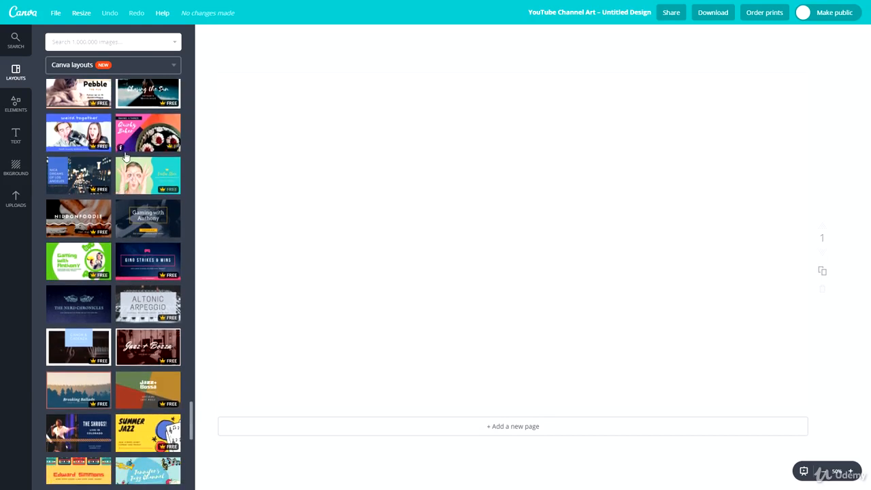
scroll(140, 269, down, 1)
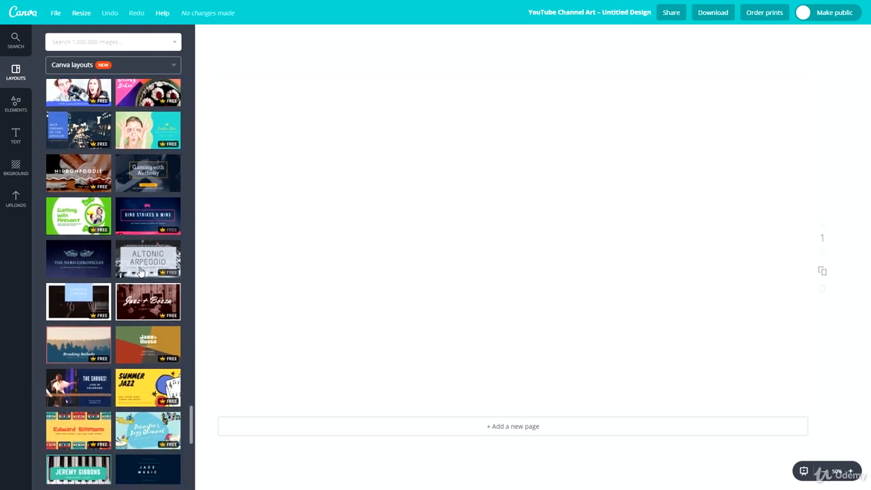
scroll(140, 271, down, 2)
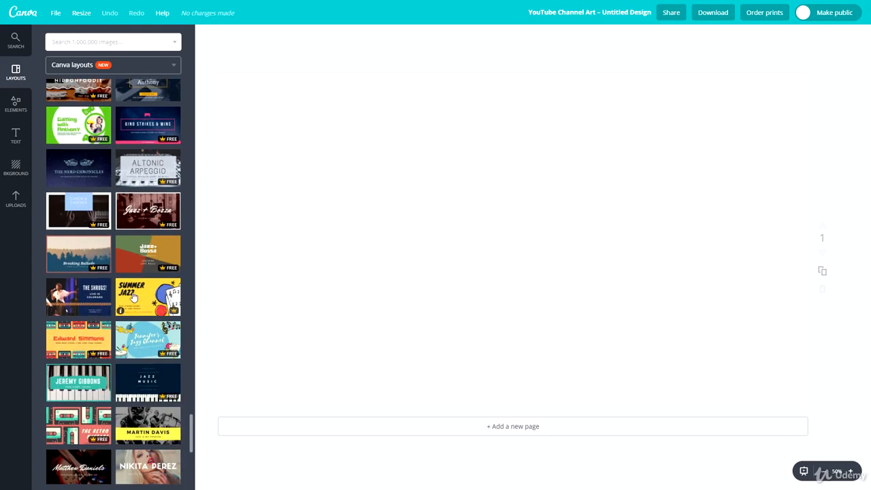
scroll(136, 300, down, 1)
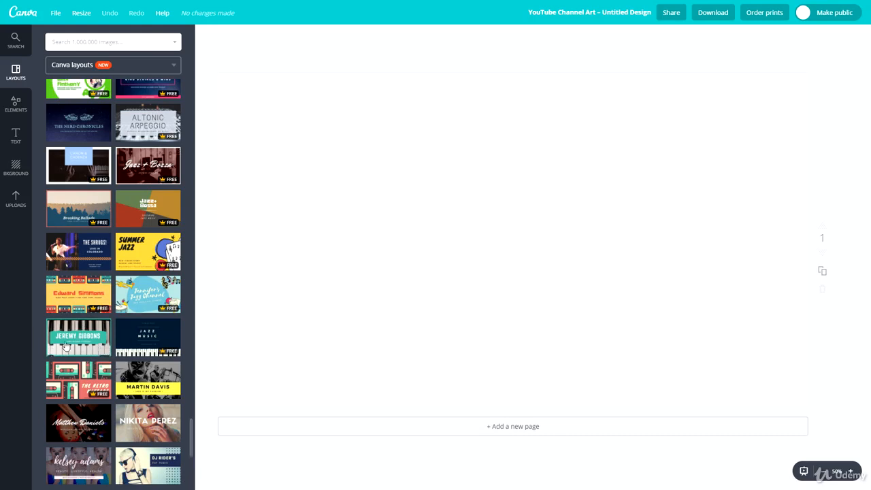
scroll(66, 346, down, 3)
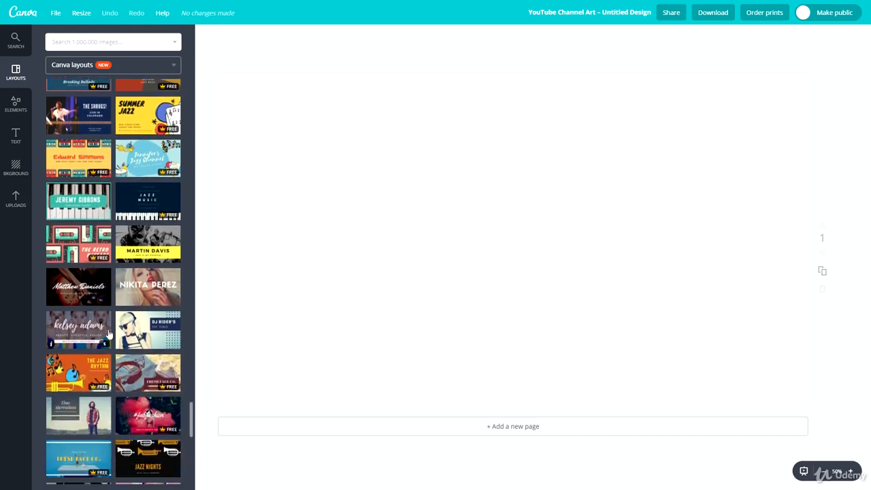
Browse further through the Canva layouts and apply the free black-and-white guitarist layout with the "ROCK & POP MUSIC" tagline
scroll(133, 353, down, 2)
scroll(135, 364, down, 1)
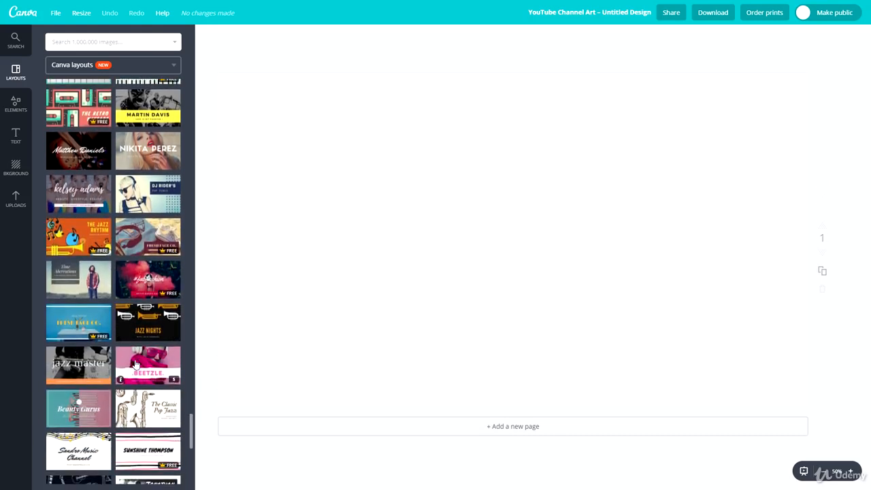
scroll(135, 365, down, 4)
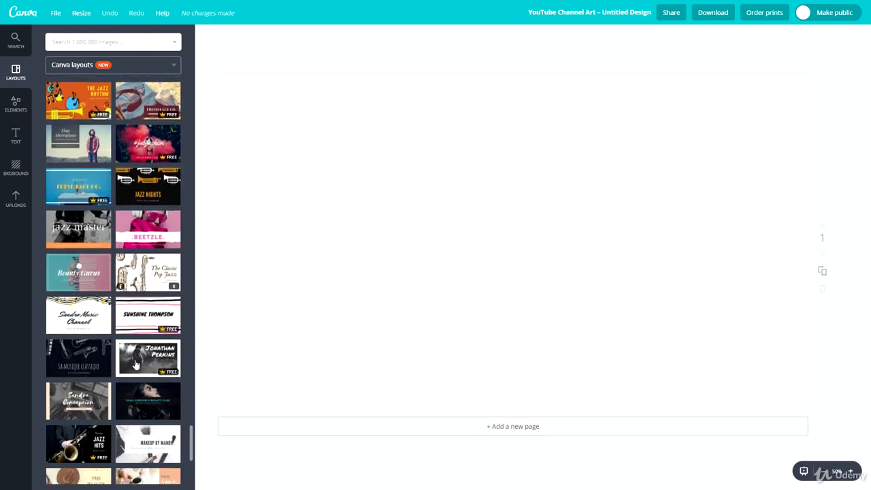
scroll(134, 368, down, 3)
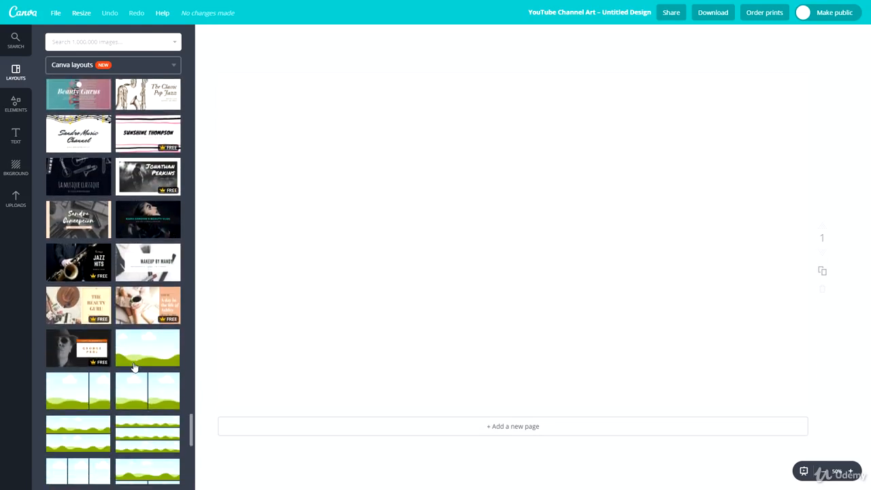
click(141, 190)
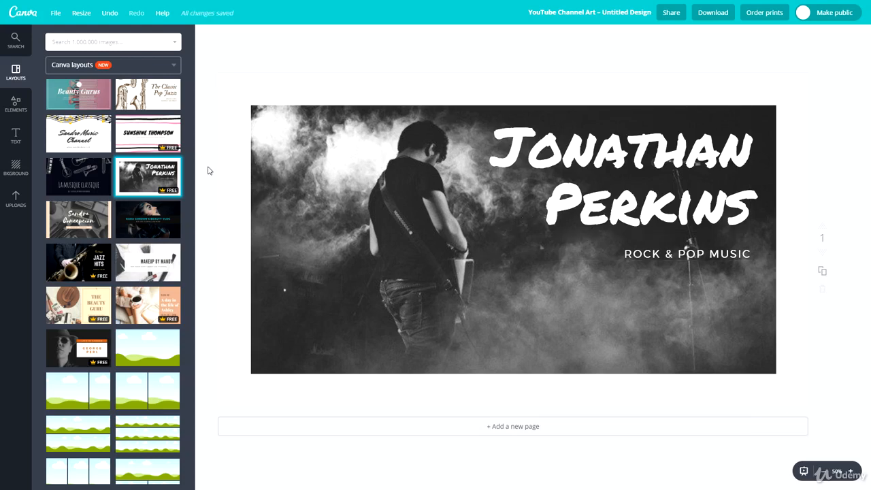
drag(204, 183, 842, 300)
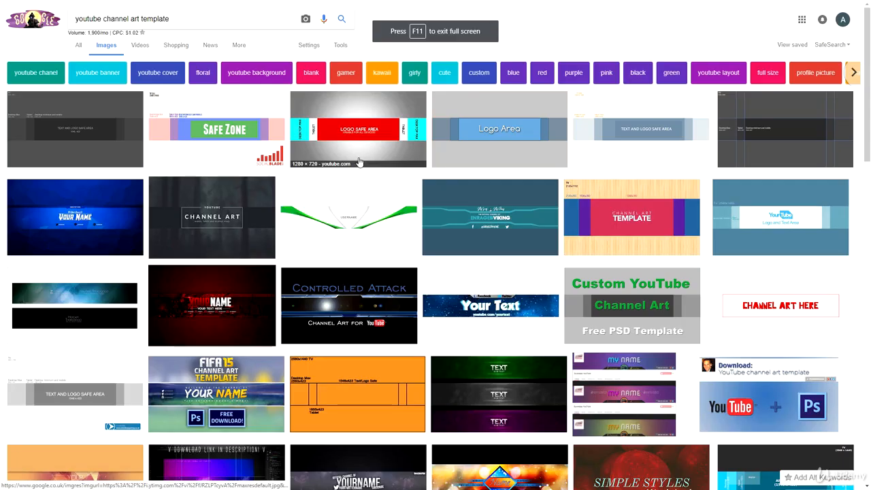
Switch to the Google Images results for "youtube channel art template" and examine several templates for their text and logo safe areas
drag(78, 18, 117, 19)
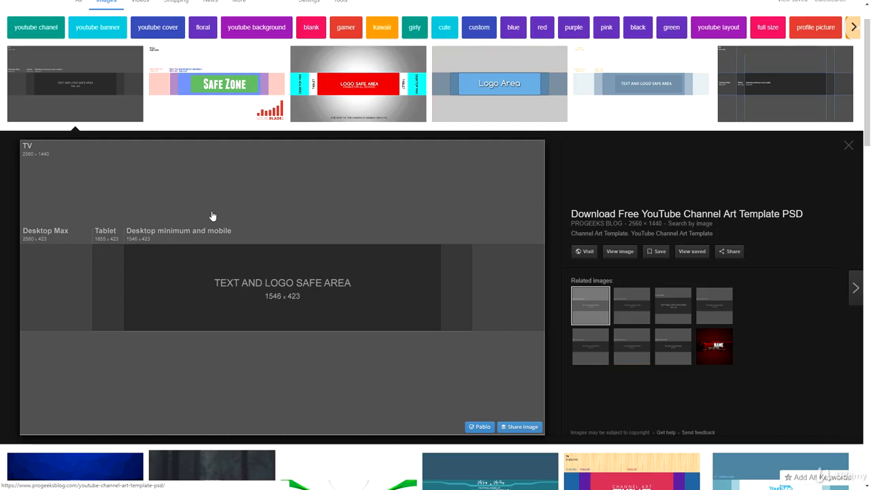
scroll(213, 216, up, 1)
click(678, 134)
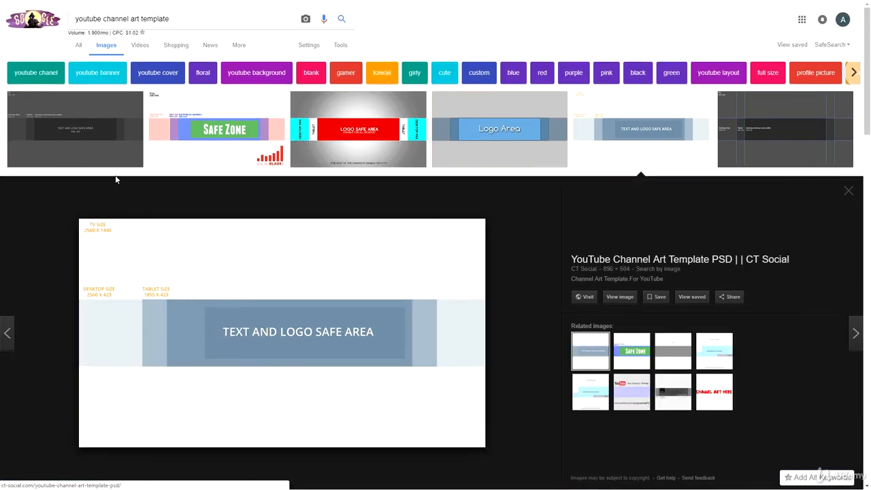
scroll(116, 177, down, 6)
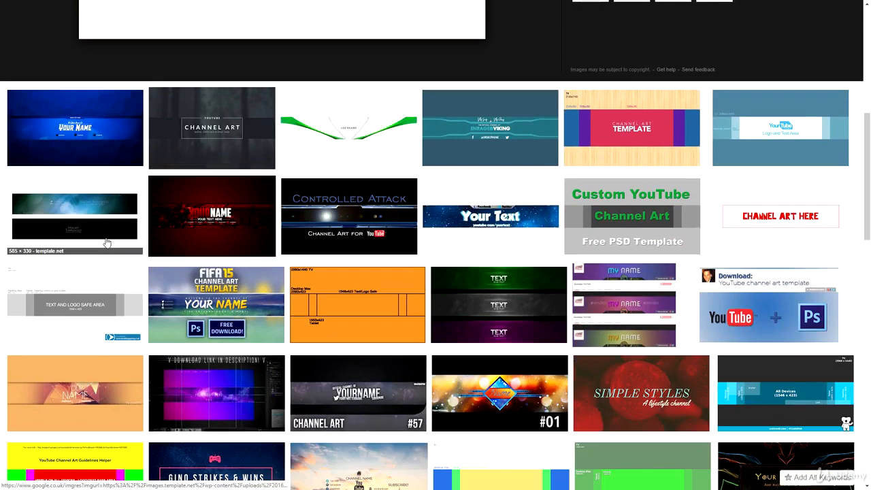
click(80, 301)
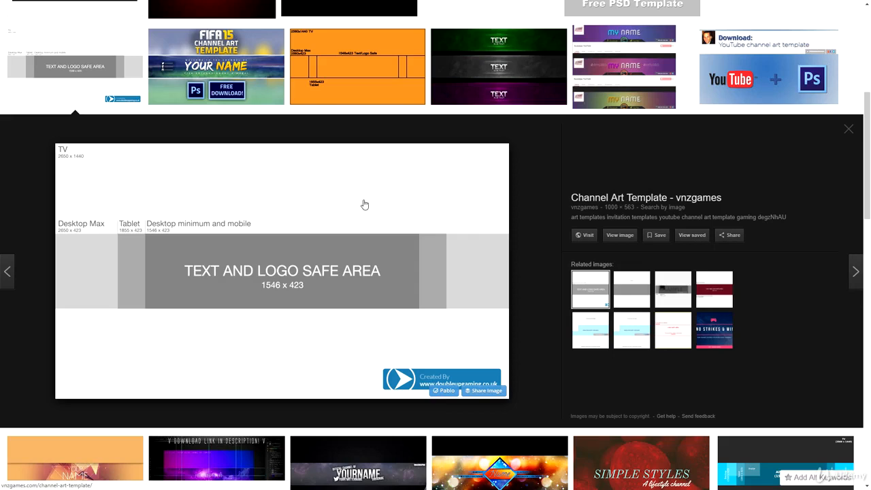
scroll(399, 266, up, 5)
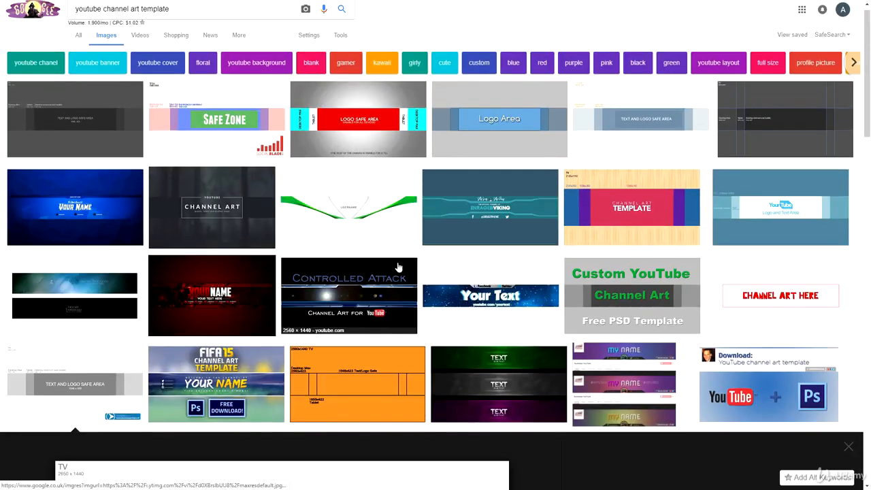
click(387, 136)
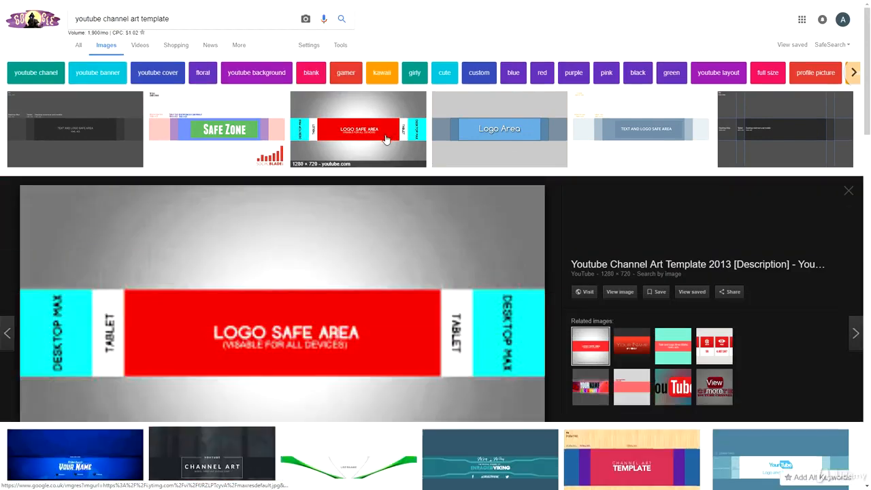
click(805, 122)
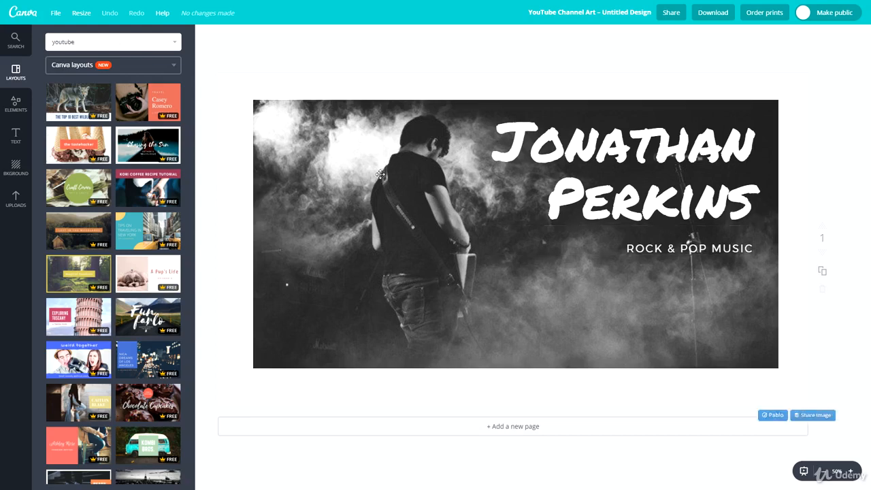
Back in Canva, set the design title to "youtube channel art"
click(552, 158)
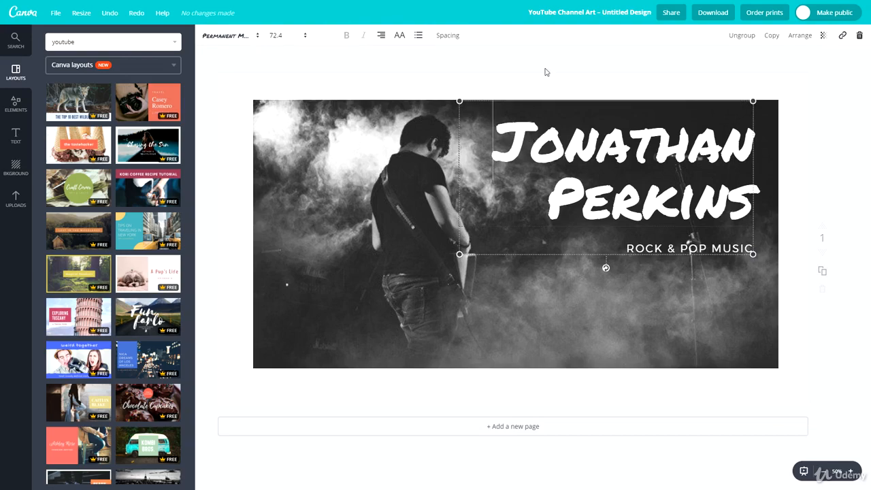
click(571, 15)
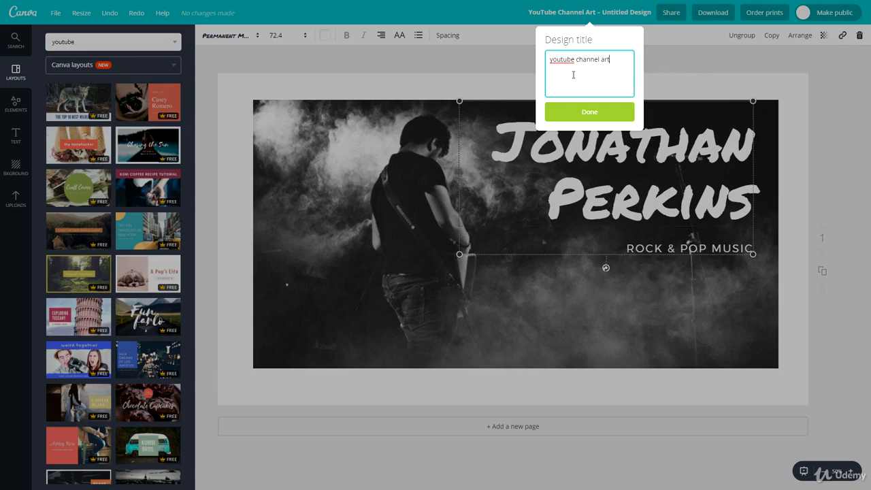
key(Return)
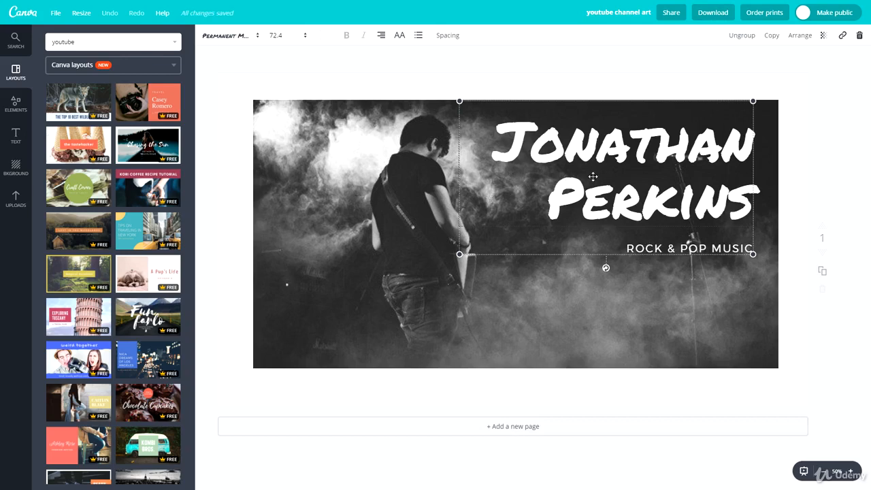
Check which part of the design the guitarist photo covers and look through the available page backgrounds
click(381, 164)
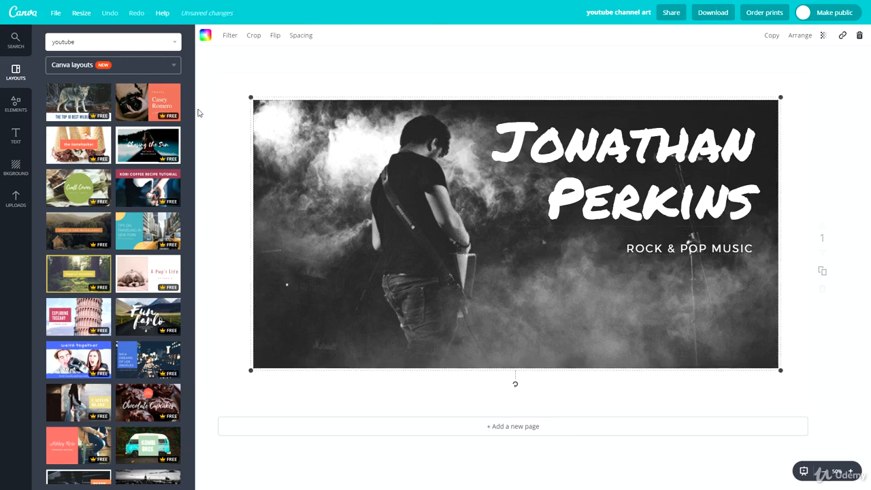
click(232, 117)
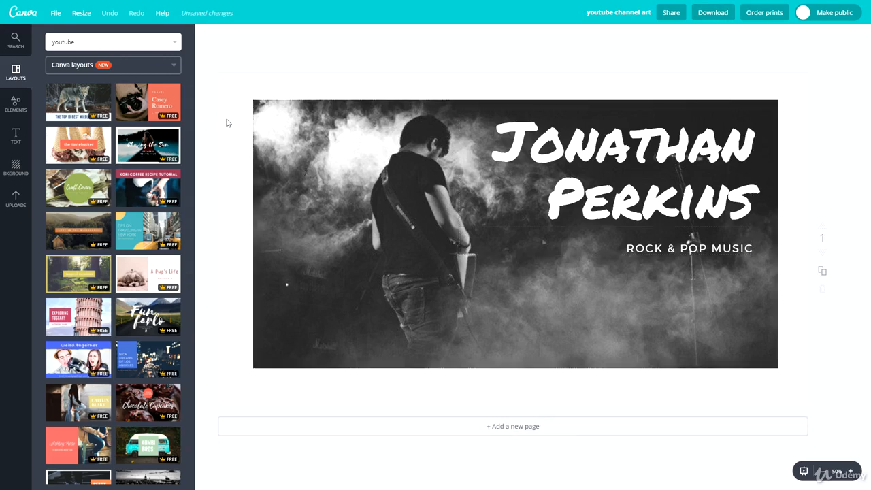
click(11, 177)
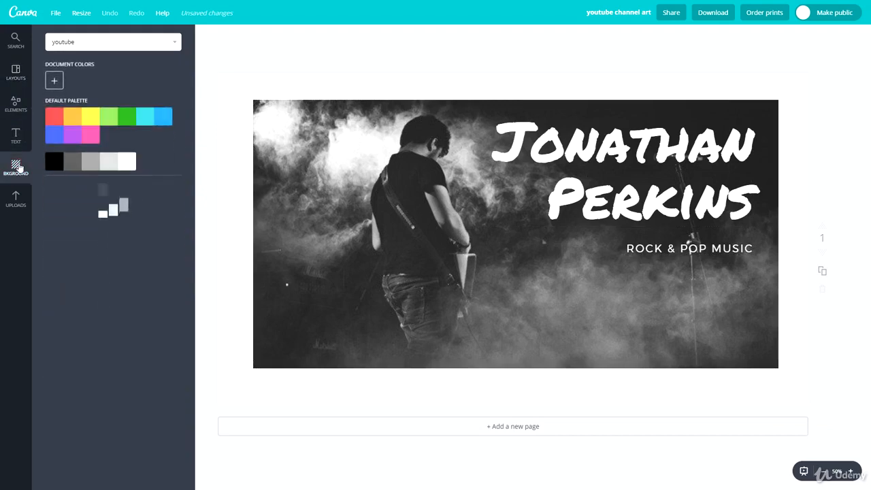
scroll(147, 396, down, 5)
scroll(147, 395, down, 5)
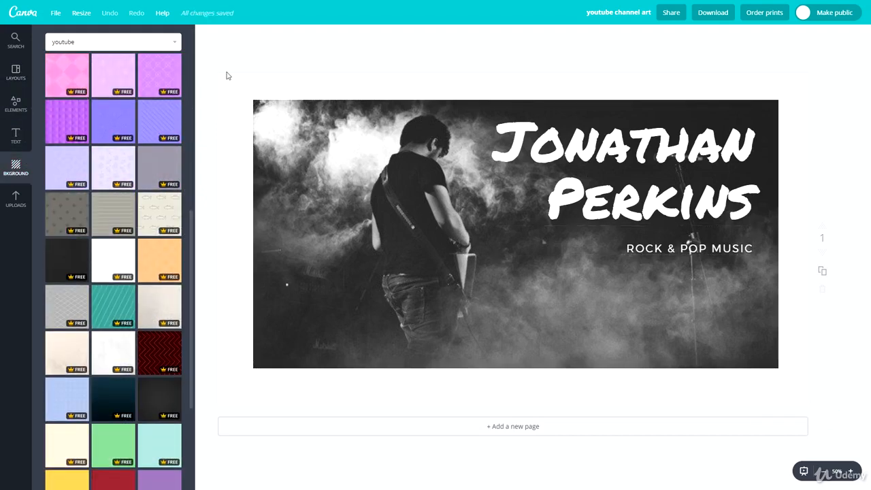
mouse_move(329, 236)
mouse_down()
mouse_move(620, 234)
mouse_move(299, 242)
mouse_move(327, 245)
mouse_up()
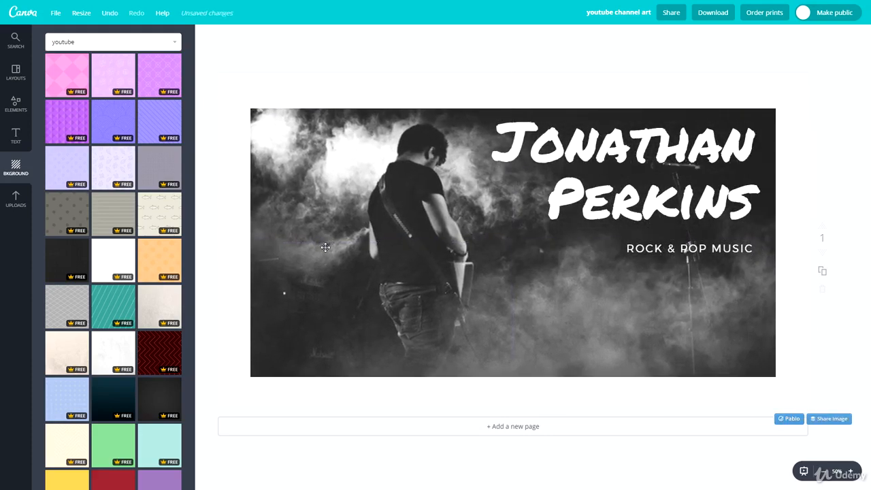
Try a black textured background and a dark blue gradient background behind the guitarist photo
click(75, 251)
scroll(76, 252, down, 2)
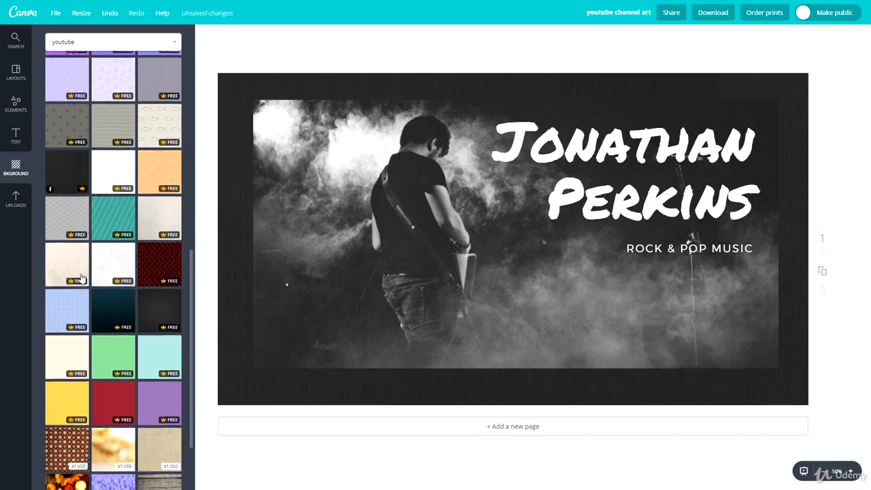
click(120, 306)
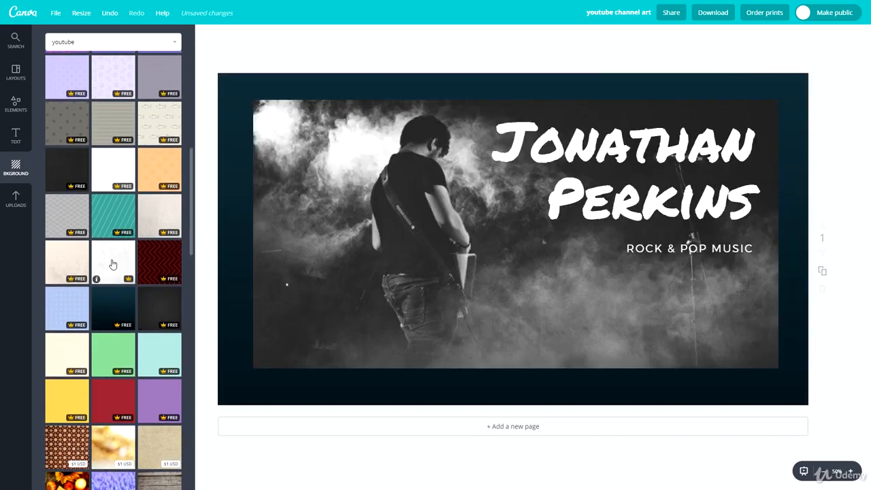
Try the pale white textured background, and replace it with plain white from the default palette
click(111, 262)
scroll(127, 292, up, 3)
scroll(127, 293, up, 5)
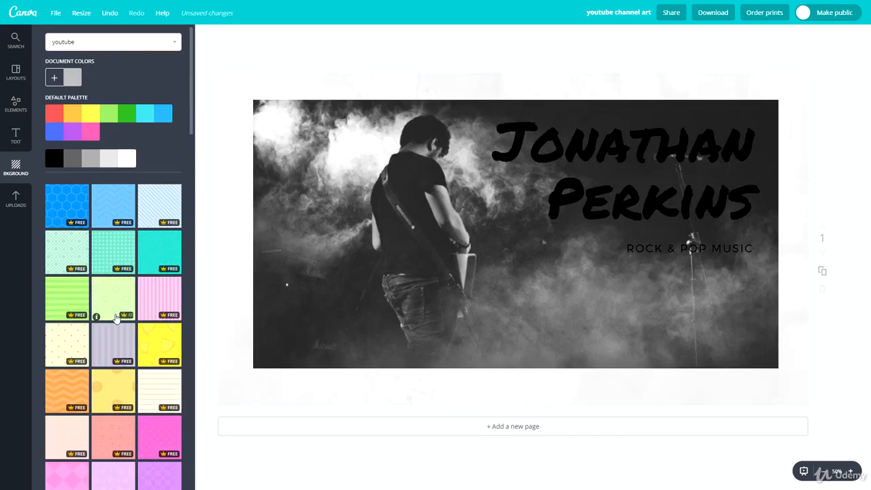
click(121, 157)
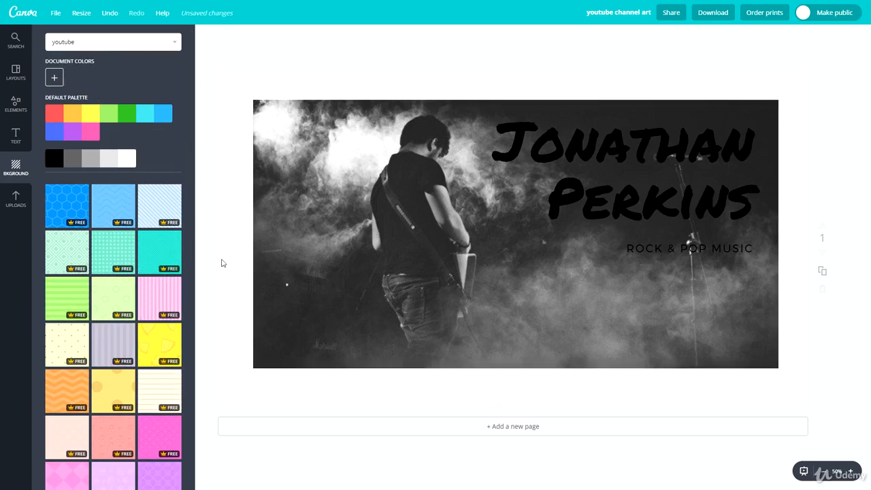
Colour the large name heading yellow after trying the greens, and shift the text group slightly left and down
click(598, 179)
click(325, 35)
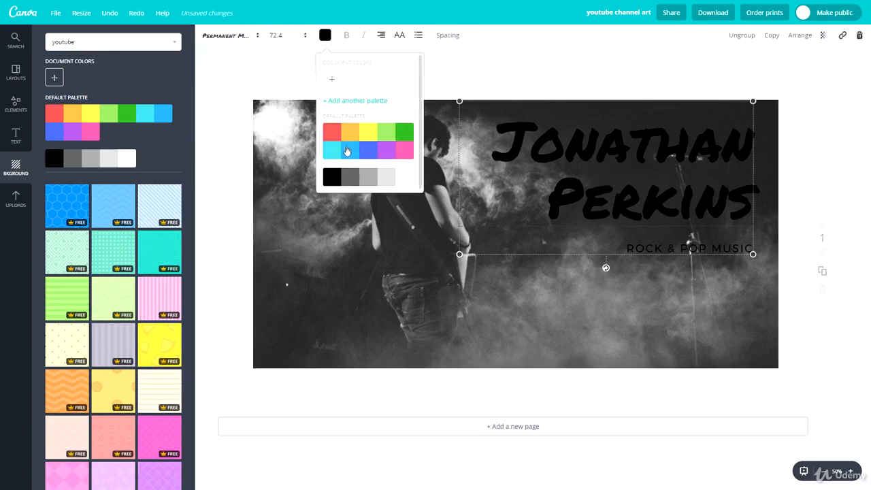
click(386, 131)
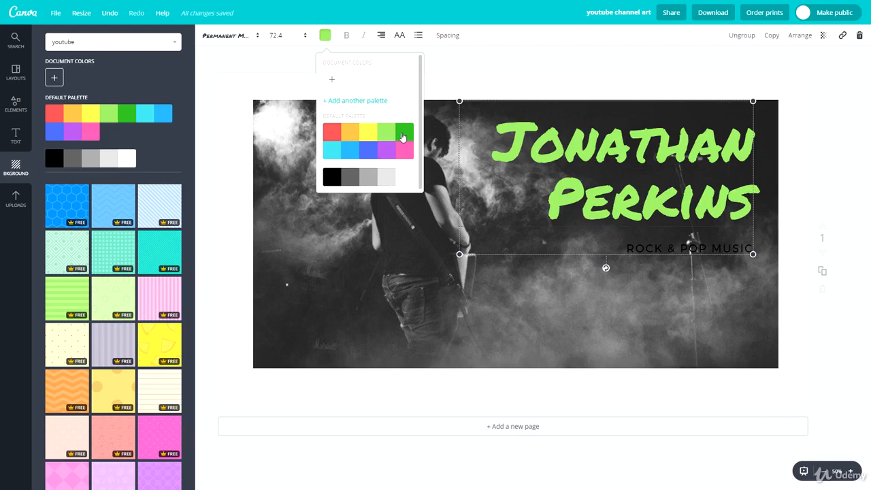
click(401, 134)
click(368, 134)
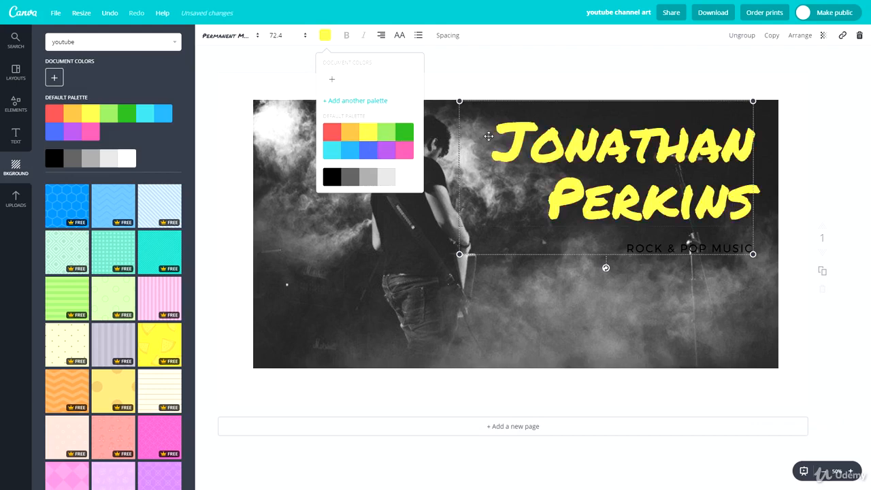
drag(501, 108, 486, 111)
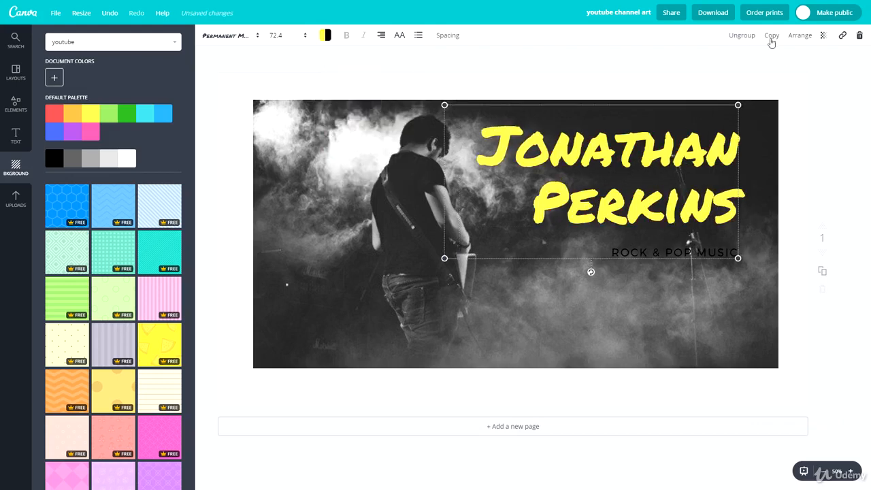
Duplicate the text group over the original and colour the copy's large name heading blue
click(775, 40)
mouse_move(545, 155)
mouse_down()
mouse_move(534, 152)
mouse_move(542, 162)
mouse_up()
click(326, 36)
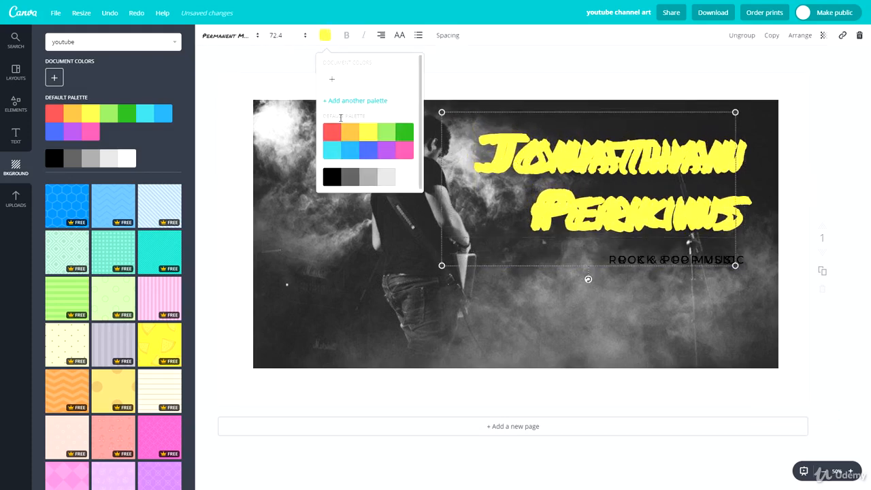
click(352, 147)
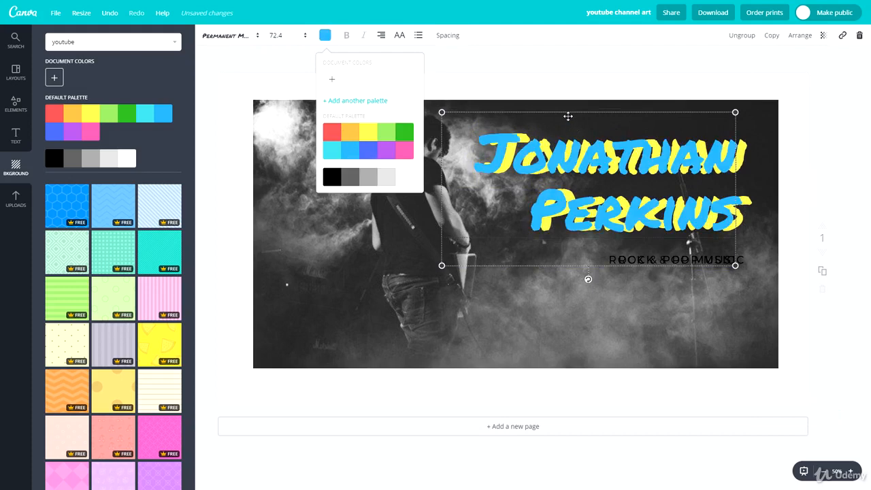
Move the blue text copy close over the yellow one, slightly offset so the yellow forms a drop shadow
click(566, 115)
drag(566, 116, 570, 117)
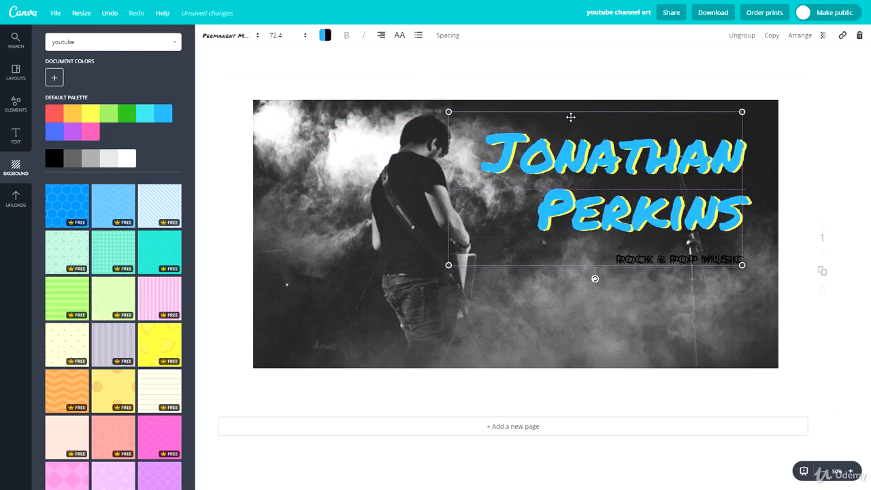
click(842, 212)
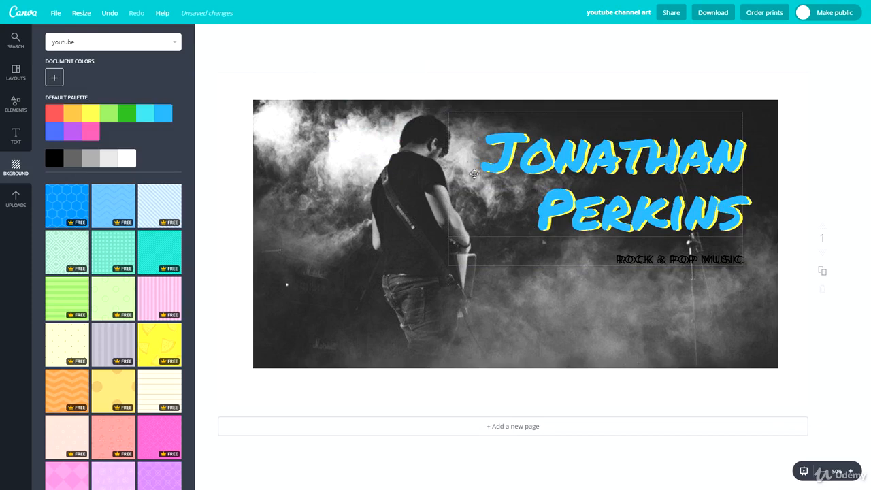
Select the whole "ROCK & POP MUSIC" tagline in the front text copy and colour it white
click(656, 259)
triple_click(656, 259)
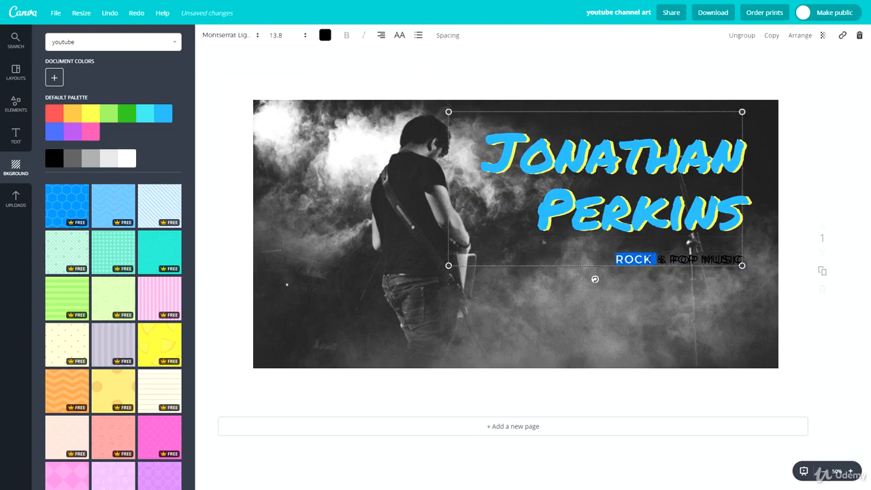
click(328, 38)
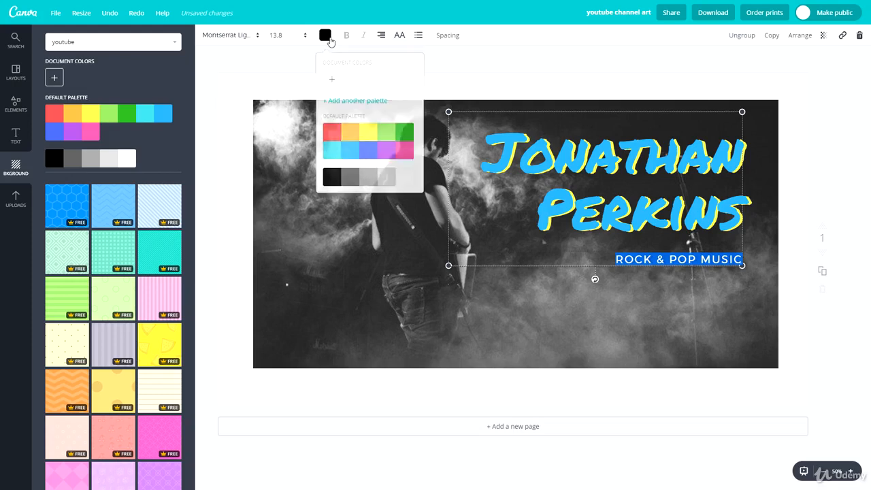
click(825, 178)
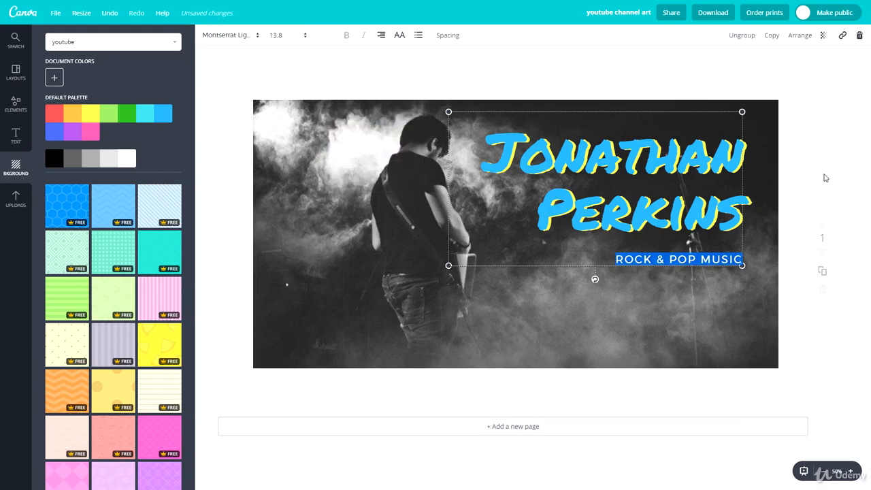
Delete the black "ROCK & POP MUSIC" tagline from the yellow text copy and offset its name heading so the blue one forms a wider shadow
click(845, 208)
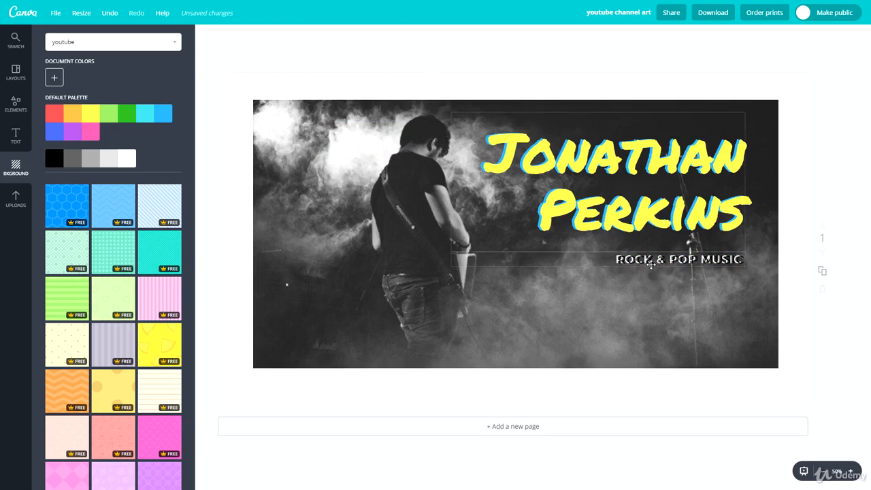
click(650, 265)
double_click(650, 264)
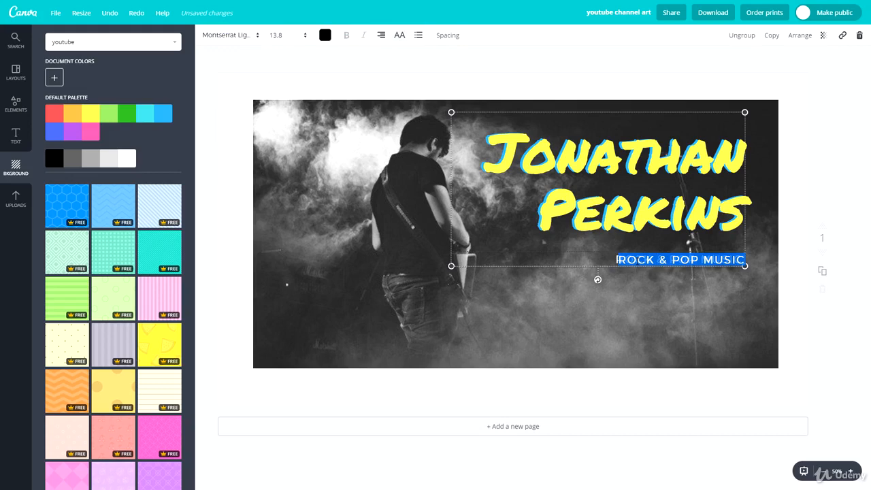
key(BackSpace)
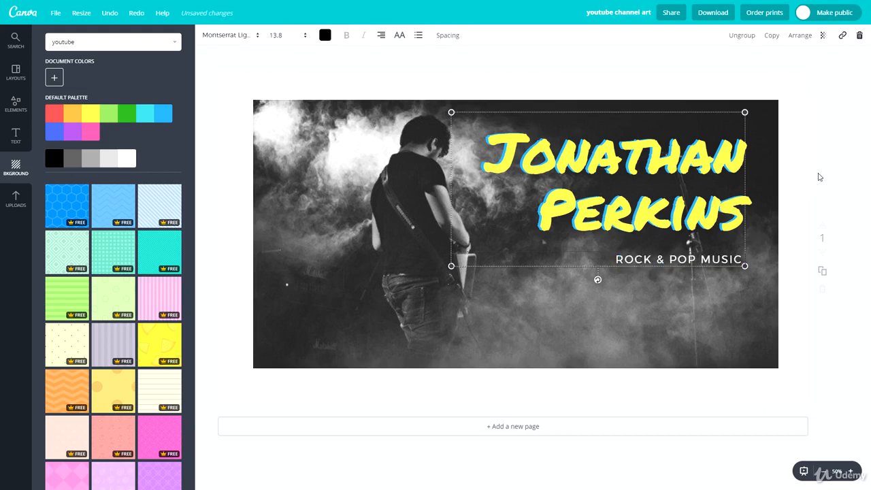
click(823, 170)
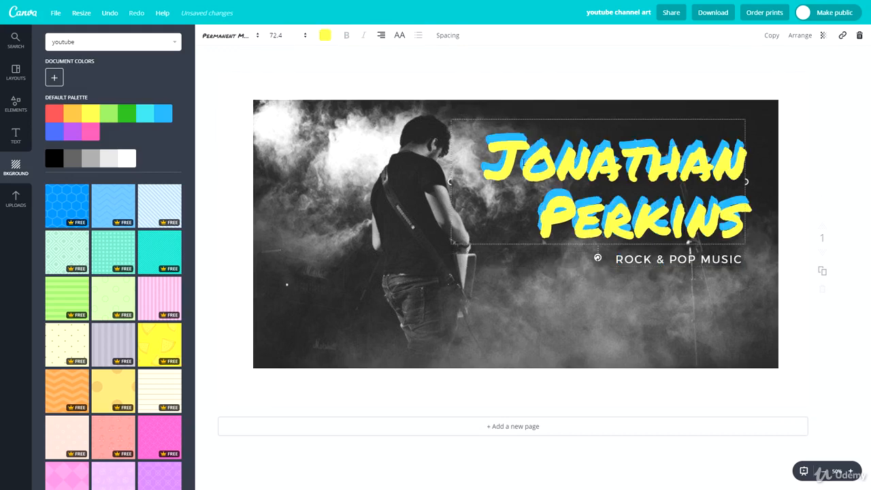
drag(497, 116, 491, 112)
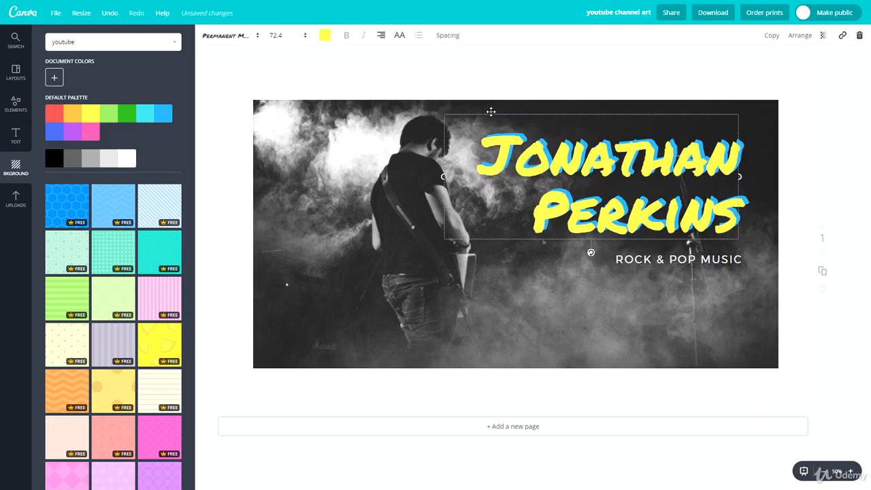
click(793, 188)
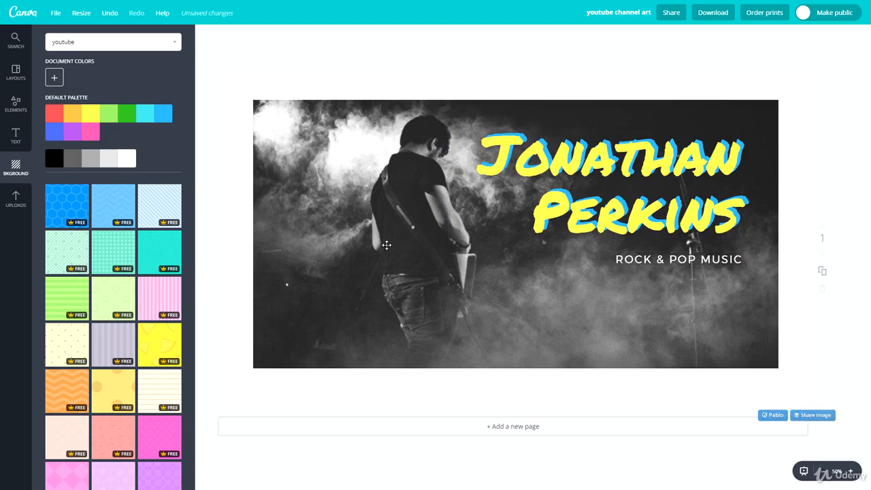
Replace the concert background with the laptop and coffee cup photo from the "youtube" search results
click(73, 41)
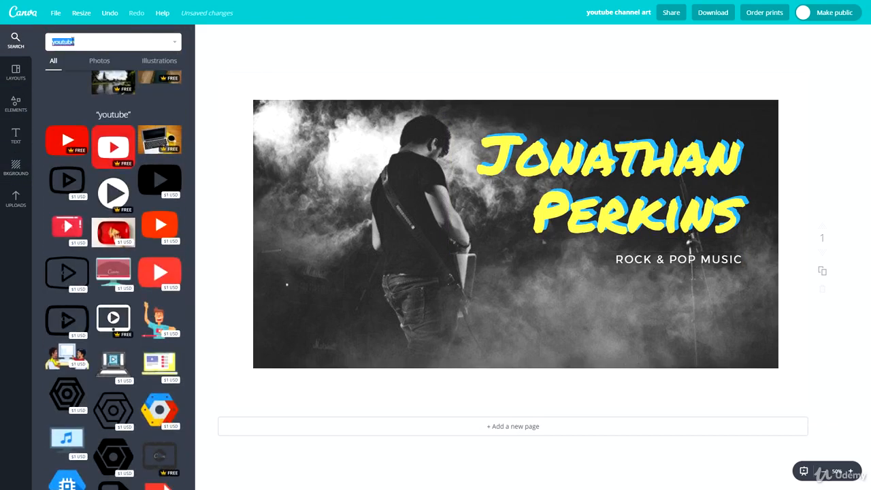
drag(158, 145, 269, 178)
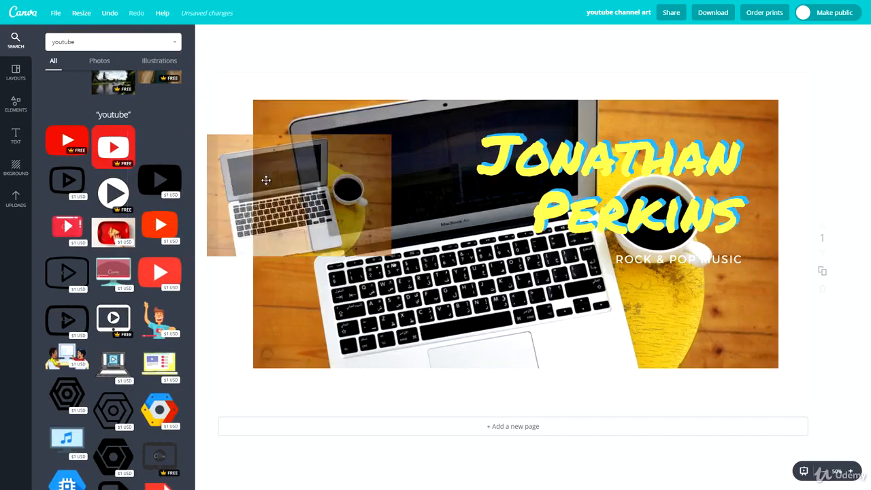
click(599, 80)
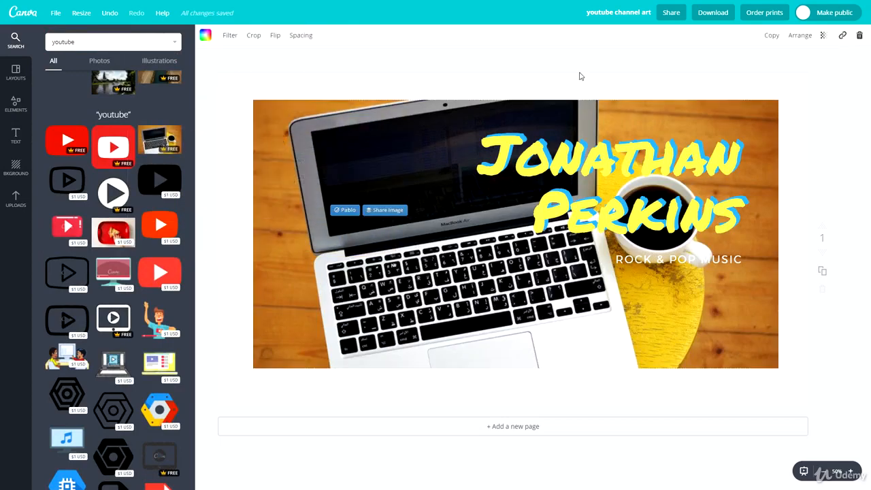
scroll(123, 211, down, 4)
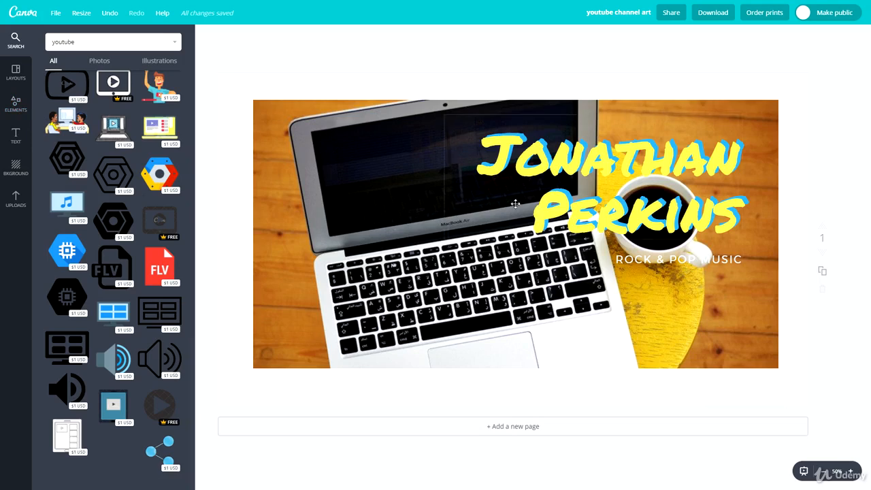
Keep the laptop background photo on the Normal filter after trying Drama, and set its blur to +37
click(525, 154)
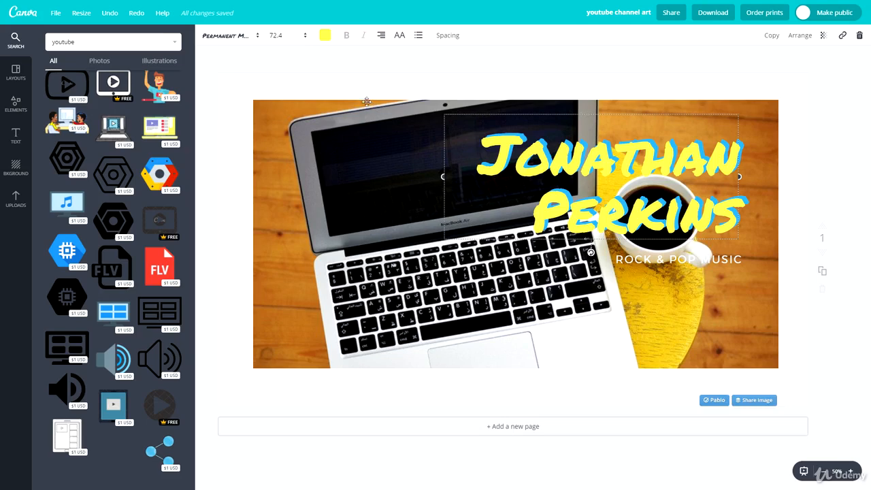
click(221, 49)
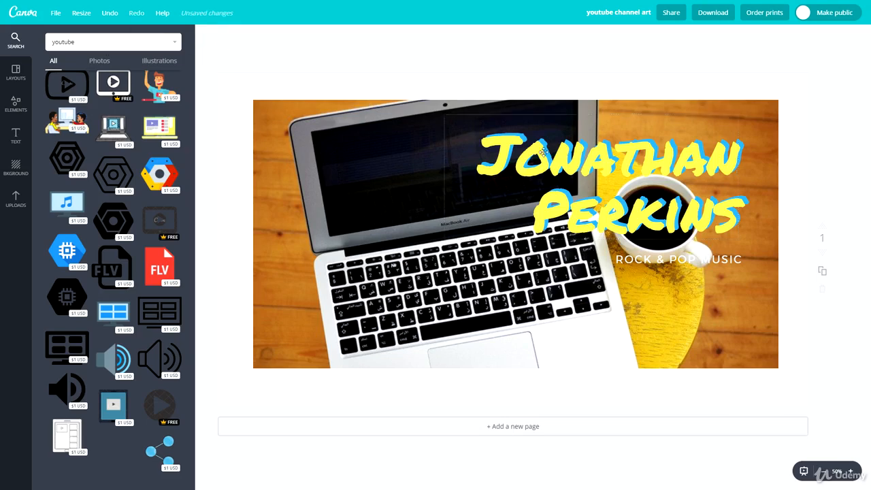
click(346, 150)
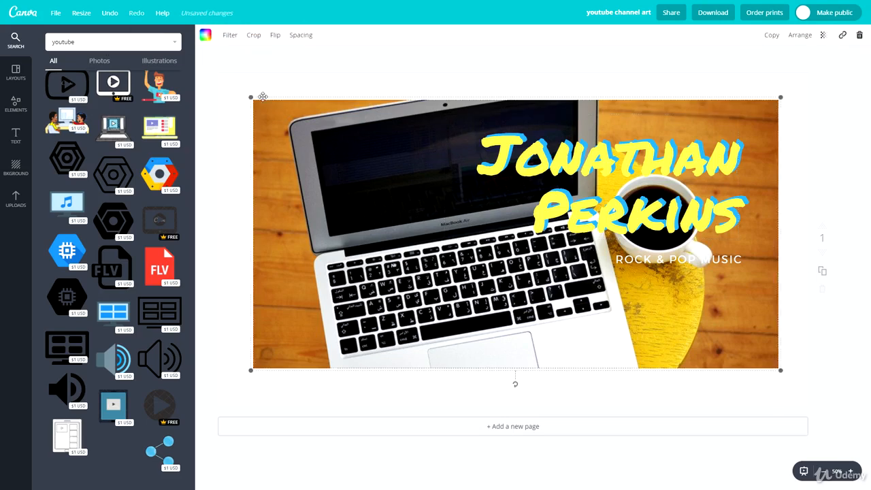
click(223, 42)
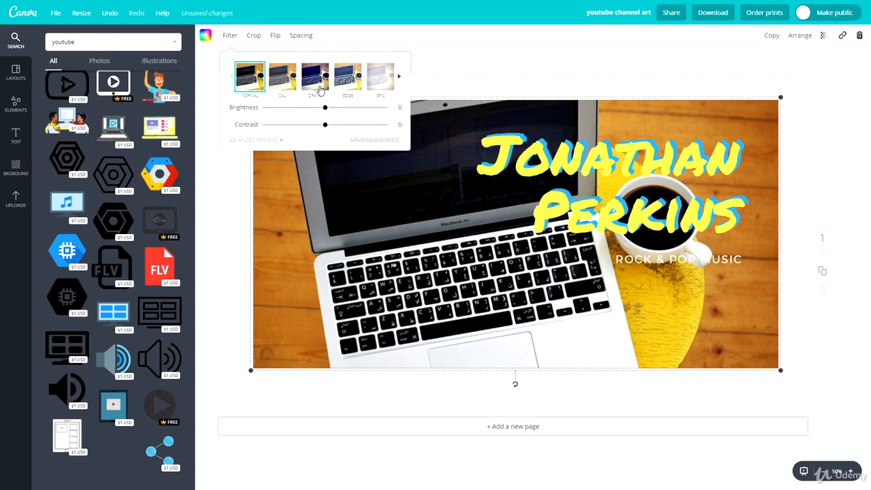
click(318, 89)
click(243, 79)
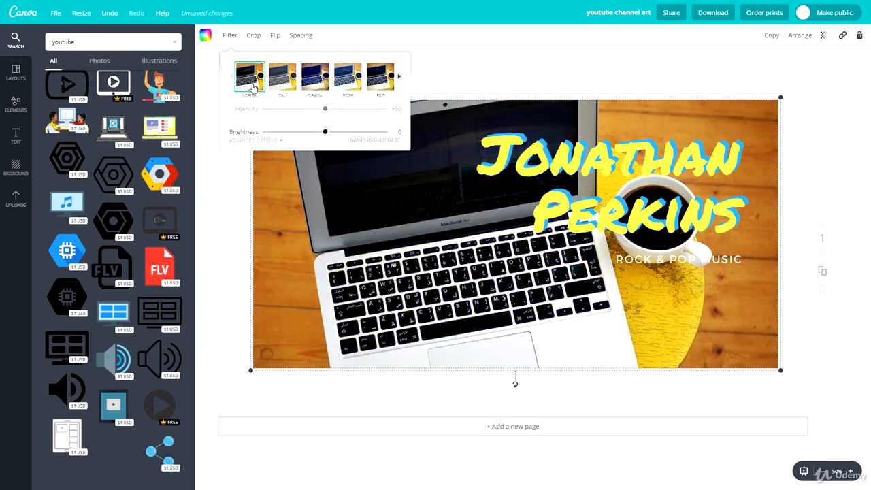
click(269, 140)
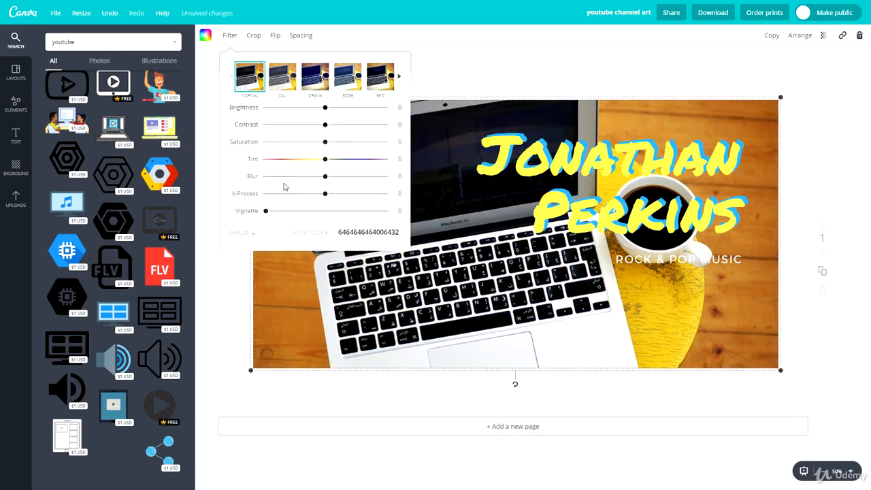
drag(325, 176, 348, 178)
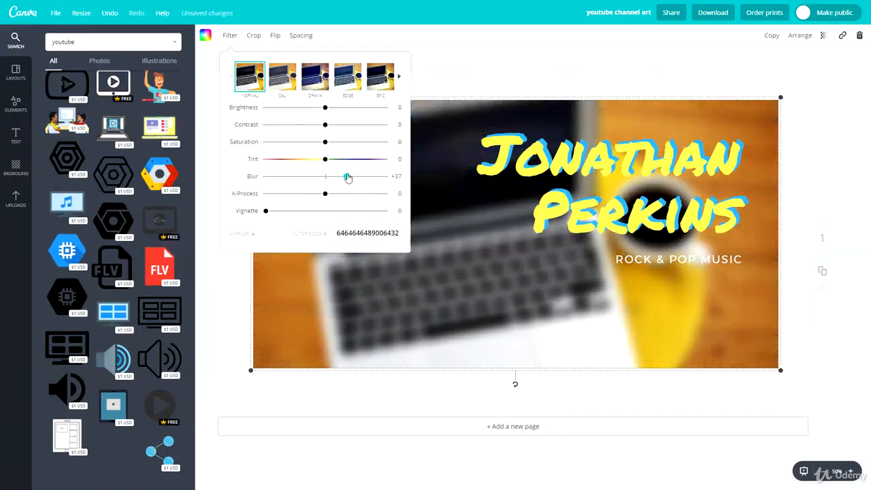
click(550, 75)
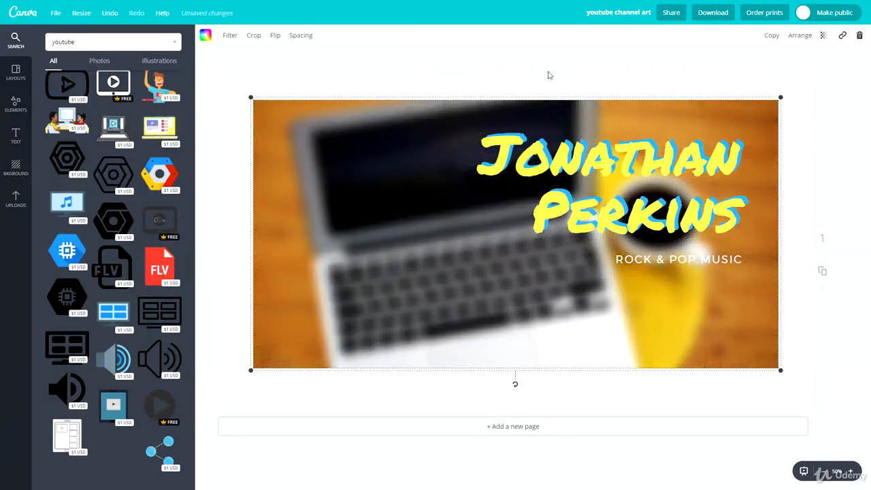
Delete the remaining white "ROCK & POP MUSIC" tagline and nudge the background photo slightly
click(640, 261)
key(BackSpace)
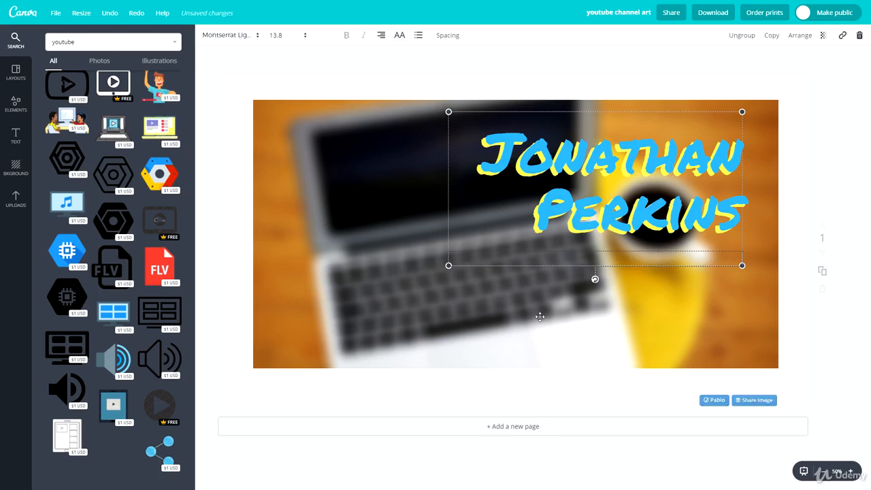
click(750, 258)
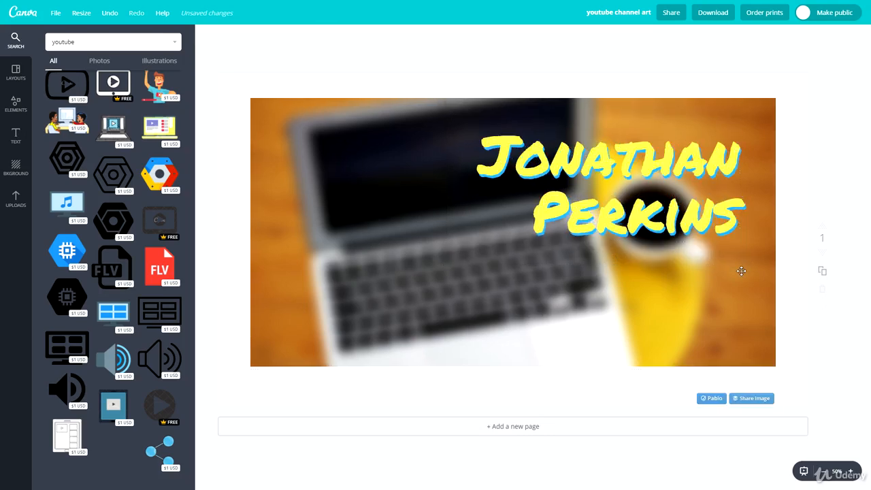
mouse_move(745, 278)
mouse_down()
mouse_move(661, 230)
mouse_move(626, 262)
mouse_move(694, 278)
mouse_move(748, 279)
mouse_move(740, 271)
mouse_move(741, 282)
mouse_move(744, 274)
mouse_up()
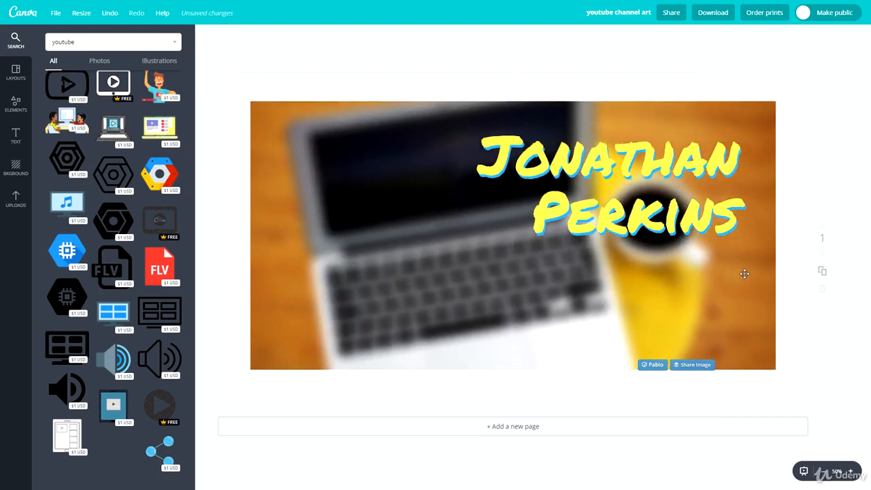
Separate the yellow and blue name headings, and replace the yellow text with "BlackBrick", widening its box to fit one line
drag(620, 228, 453, 302)
drag(661, 239, 658, 318)
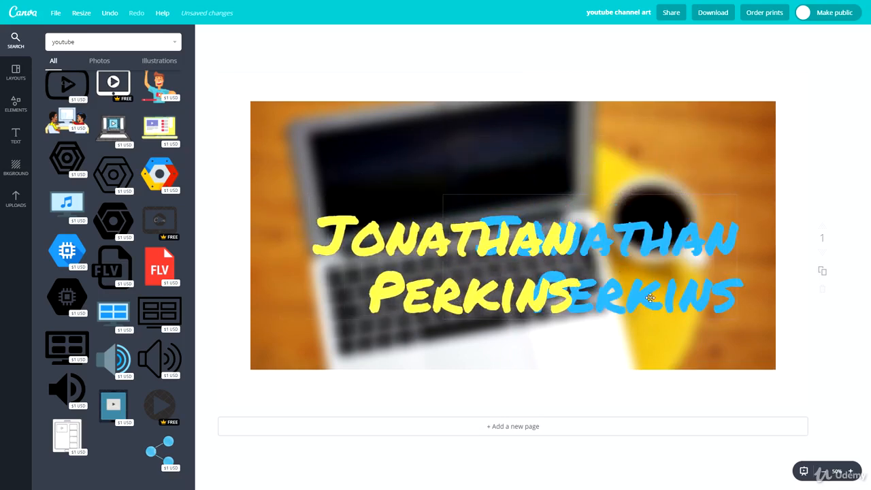
click(398, 234)
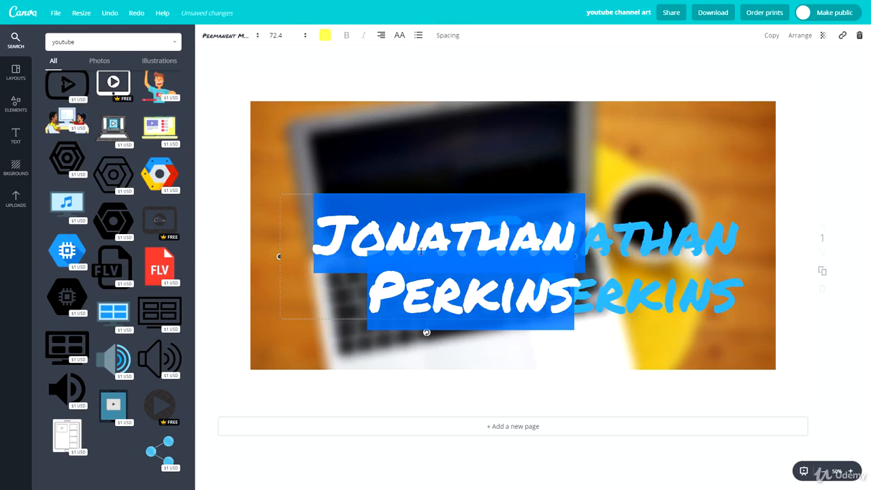
text(B)
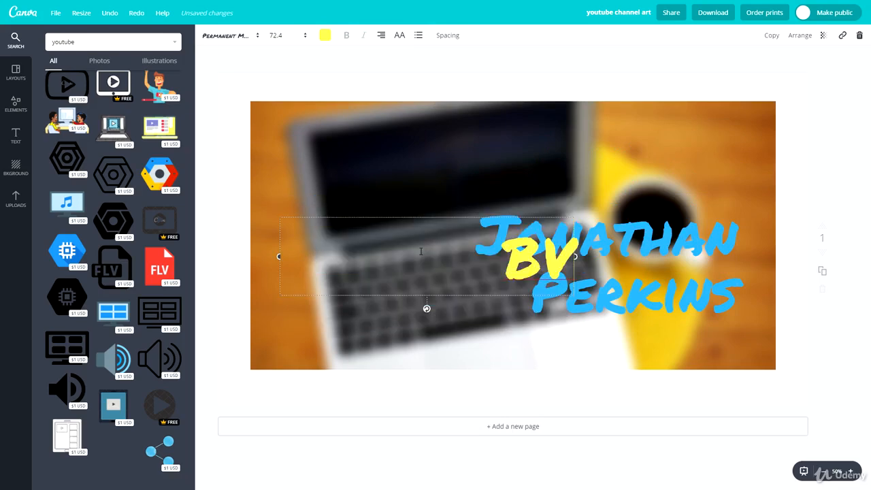
text(lackBrick)
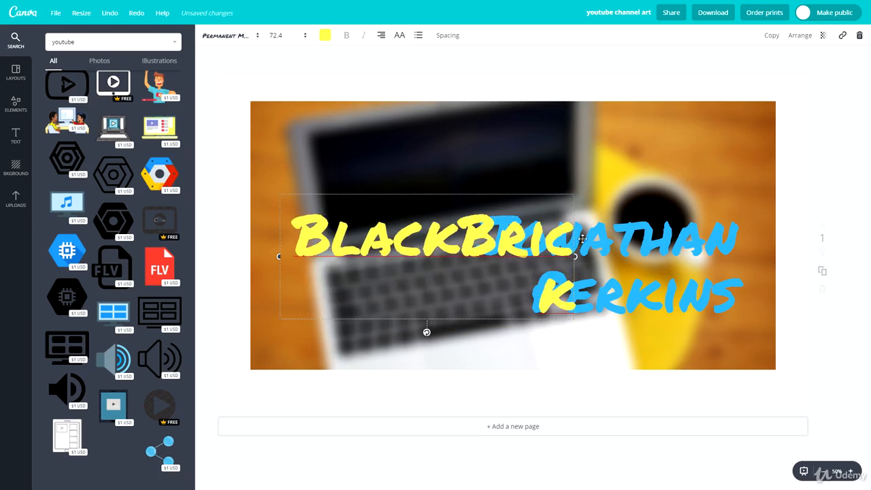
drag(575, 256, 610, 253)
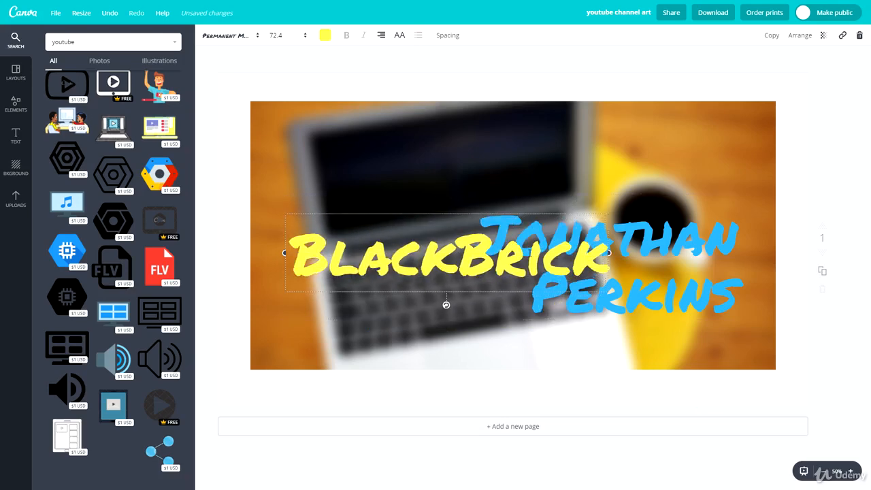
Copy the "BlackBrick" text into the blue heading in place of the name and widen its box to fit one line
double_click(531, 253)
key(ctrl+c)
click(621, 290)
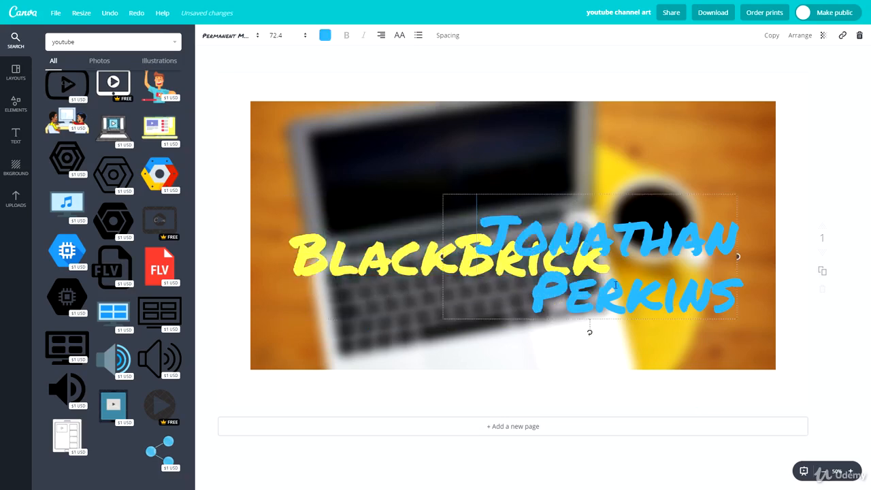
double_click(620, 290)
key(ctrl+v)
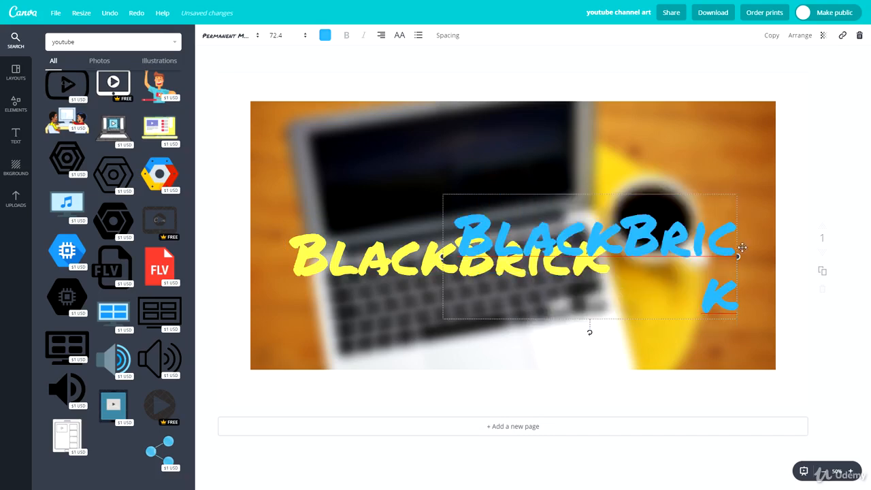
drag(739, 255, 764, 257)
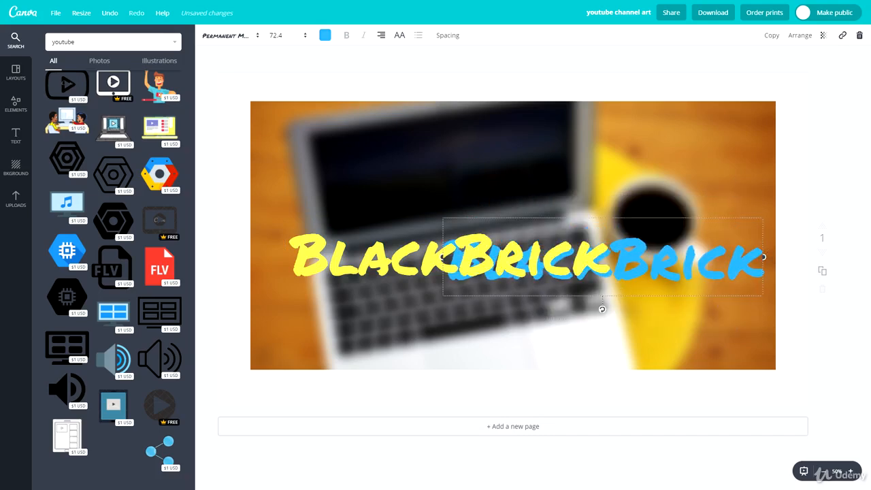
Bring the yellow and blue "BlackBrick" headings together mid-banner, slightly offset so the blue one forms a drop shadow
drag(621, 228, 584, 170)
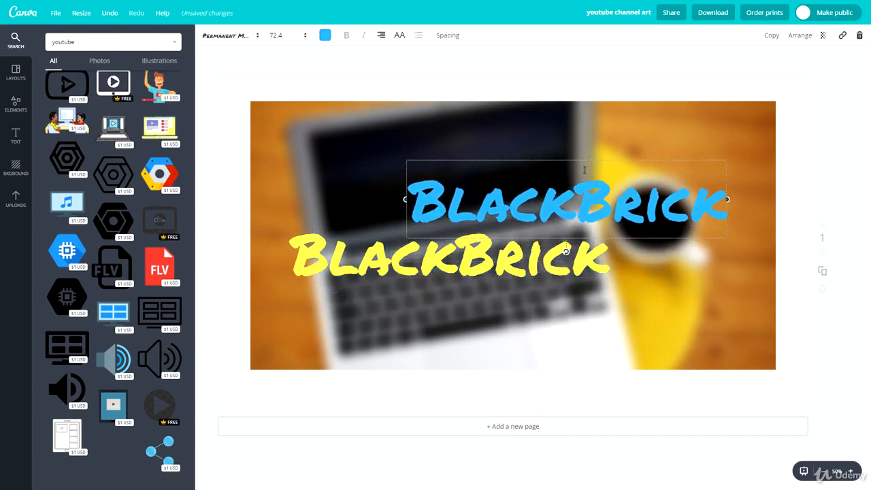
drag(466, 271, 536, 251)
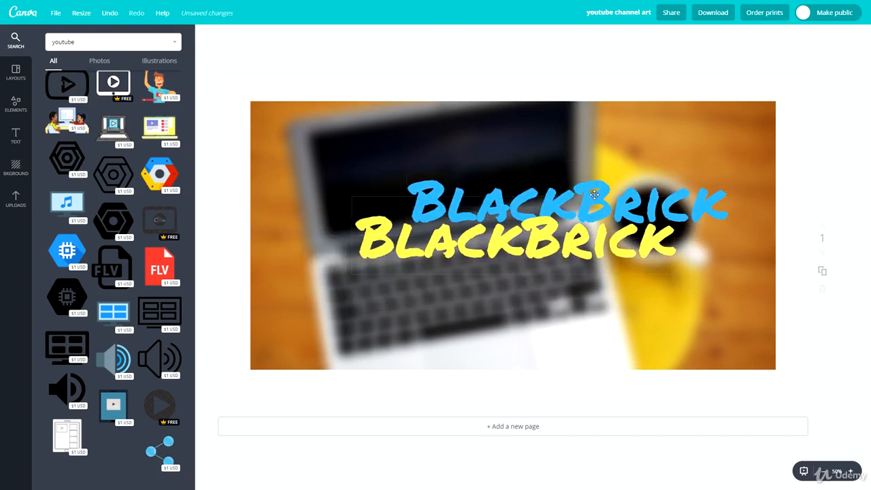
drag(594, 194, 545, 230)
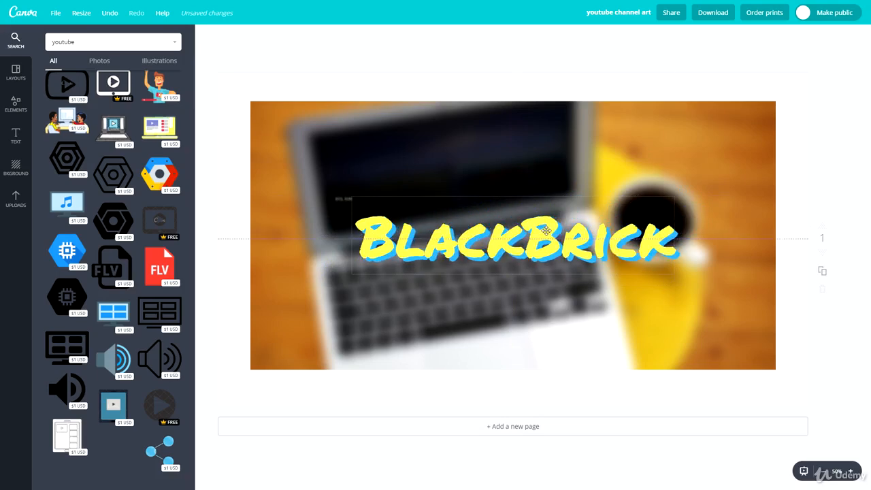
click(724, 201)
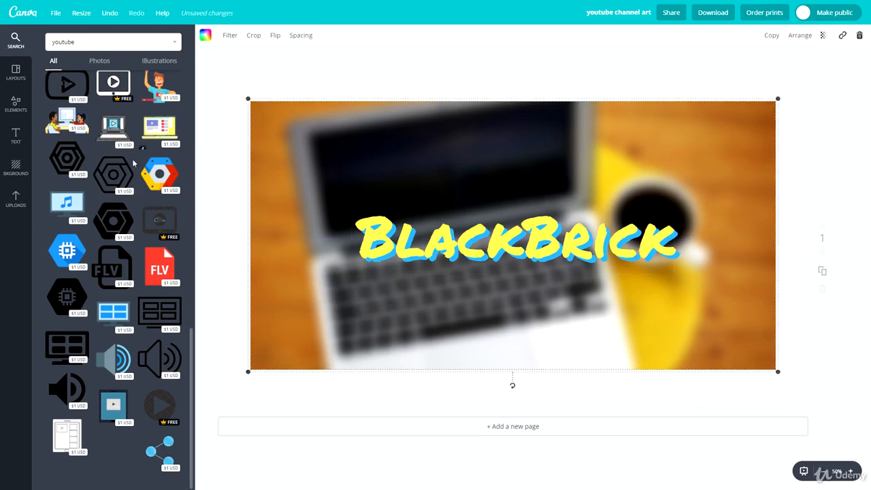
Add the red YouTube play-button icon from the search results and place it over the banner's lower-left area
scroll(109, 204, up, 4)
click(106, 194)
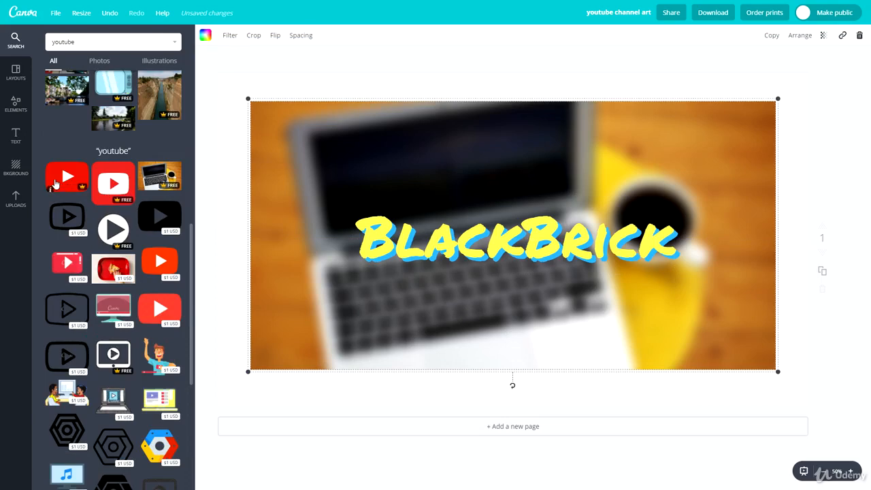
drag(290, 81, 415, 278)
drag(443, 306, 395, 282)
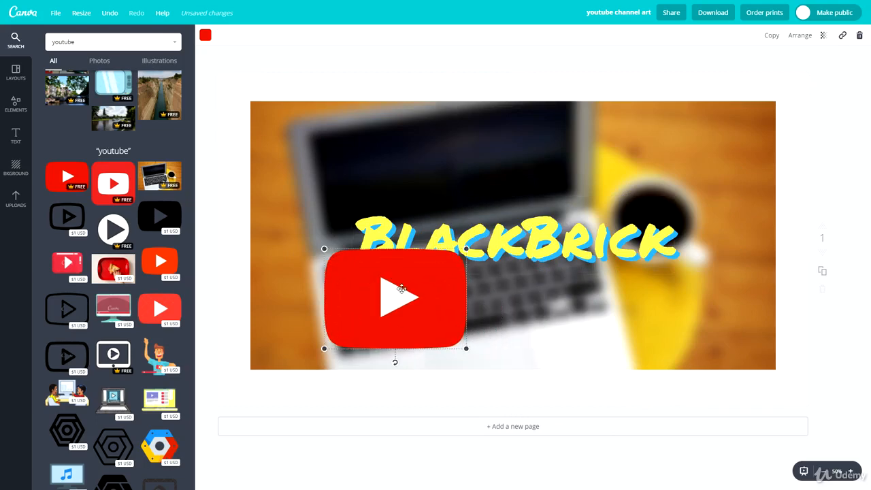
Delete the red YouTube icon from the banner and search the media library for "snapchat"
key(Delete)
click(82, 43)
double_click(82, 43)
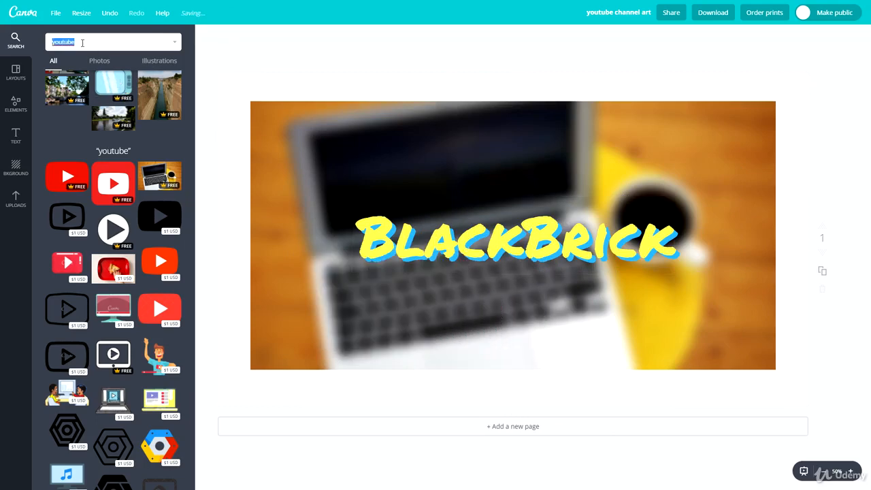
text(snapchat)
key(Return)
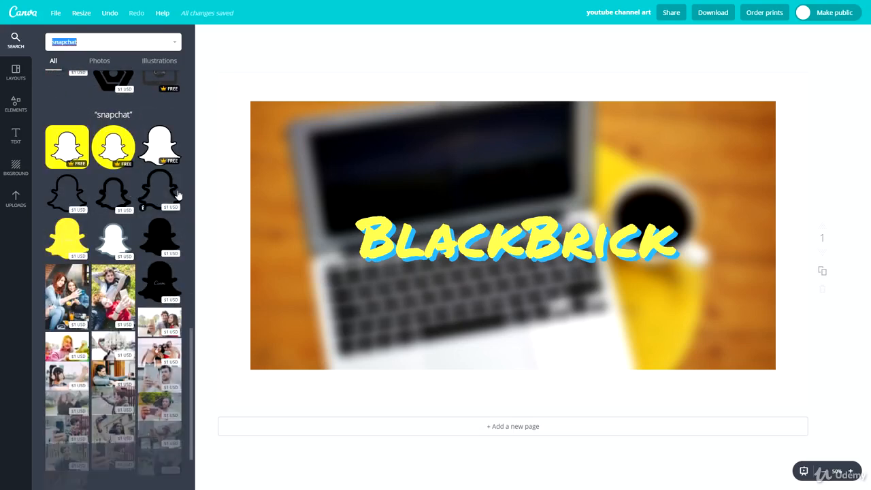
Add the yellow square Snapchat icon, shrunk to a small badge just above the first letter of the "BlackBrick" title
click(70, 145)
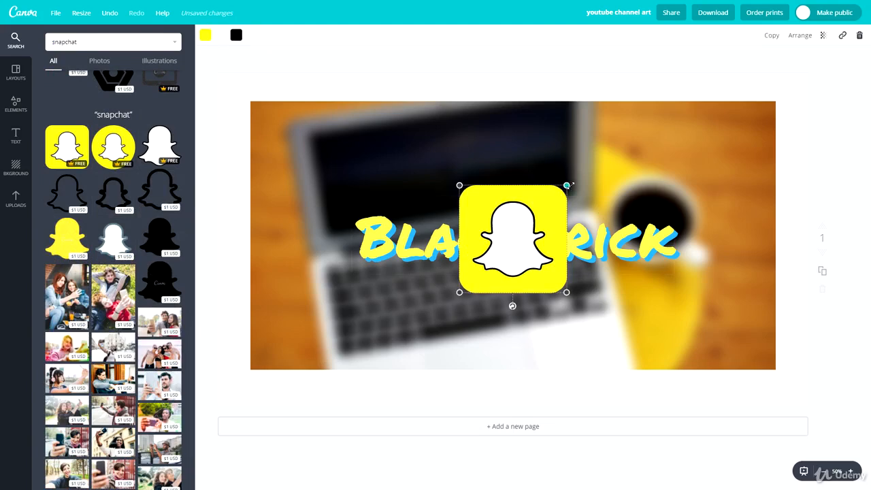
drag(567, 184, 367, 195)
click(402, 161)
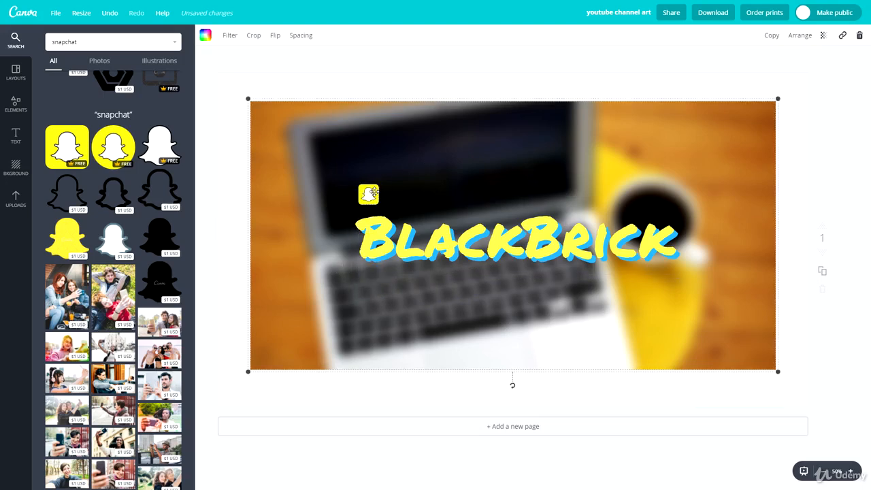
click(380, 228)
click(379, 180)
Duplicate the yellow "BlackBrick" heading above the title and set the copy to the Tenby Five font at size 18
click(437, 256)
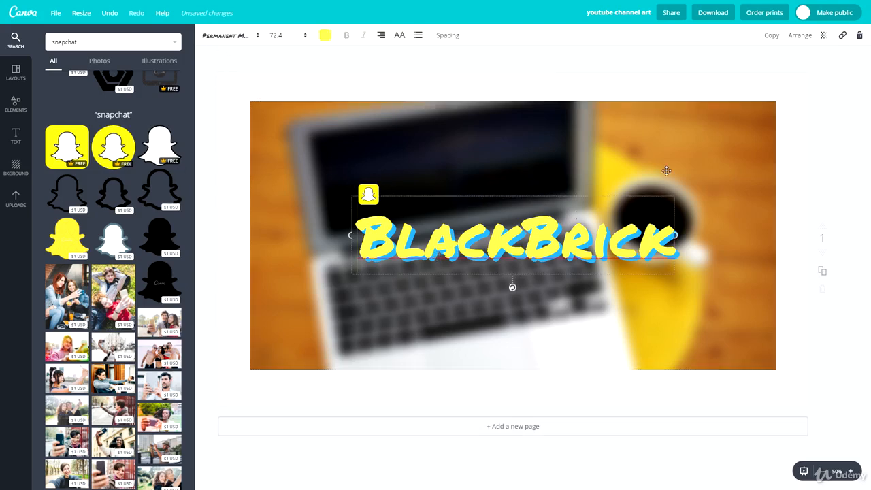
click(772, 36)
drag(491, 202, 494, 137)
click(225, 35)
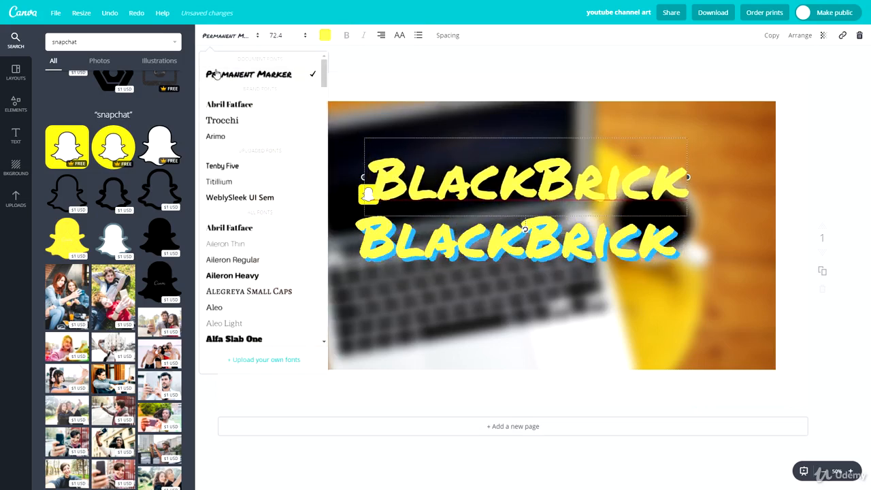
click(244, 167)
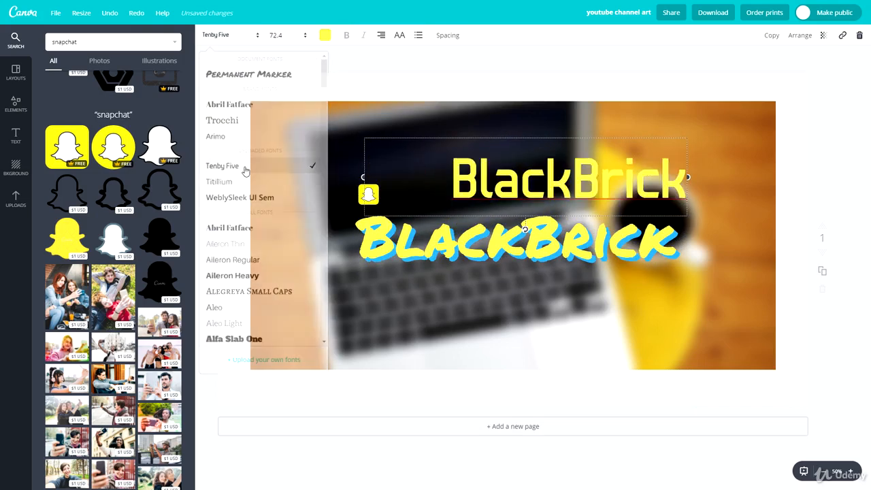
click(305, 36)
click(287, 122)
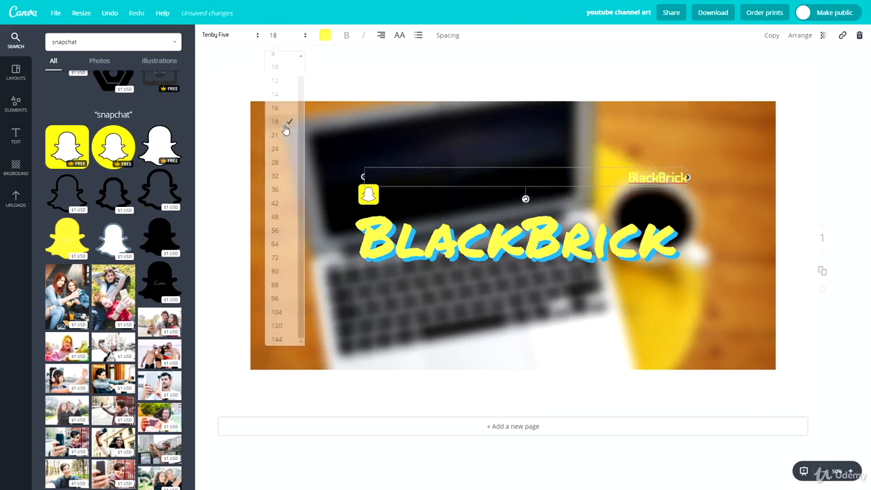
Fit the small "BlackBrick" text beside the Snapchat icon in a narrower box and prefix it with "@"
drag(650, 164, 517, 161)
drag(354, 171, 415, 181)
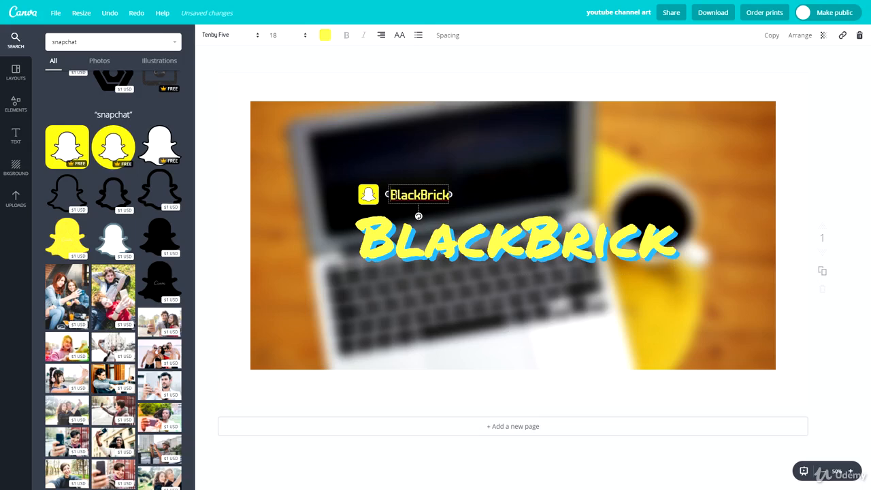
text(@)
double_click(398, 194)
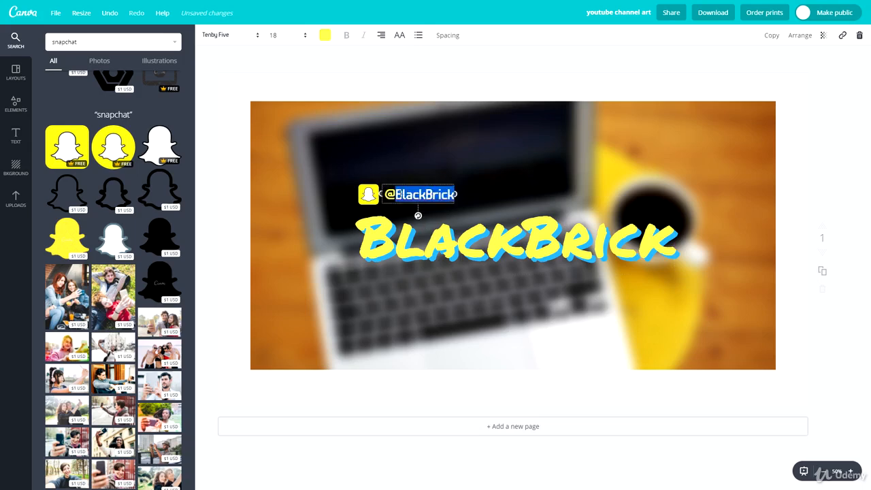
drag(400, 194, 384, 194)
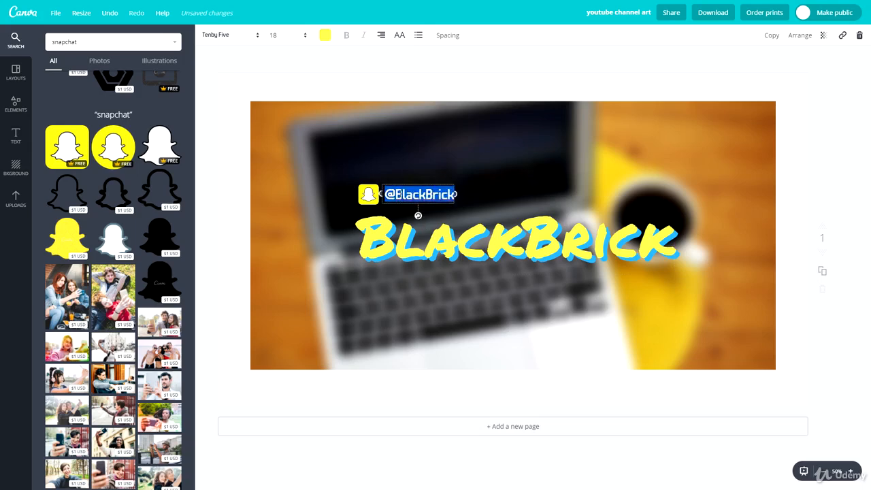
click(325, 37)
click(537, 163)
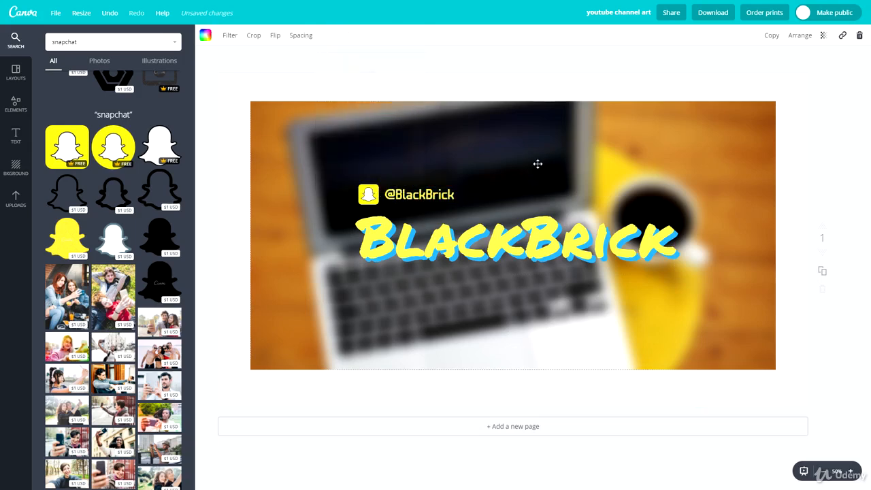
click(412, 197)
click(412, 197)
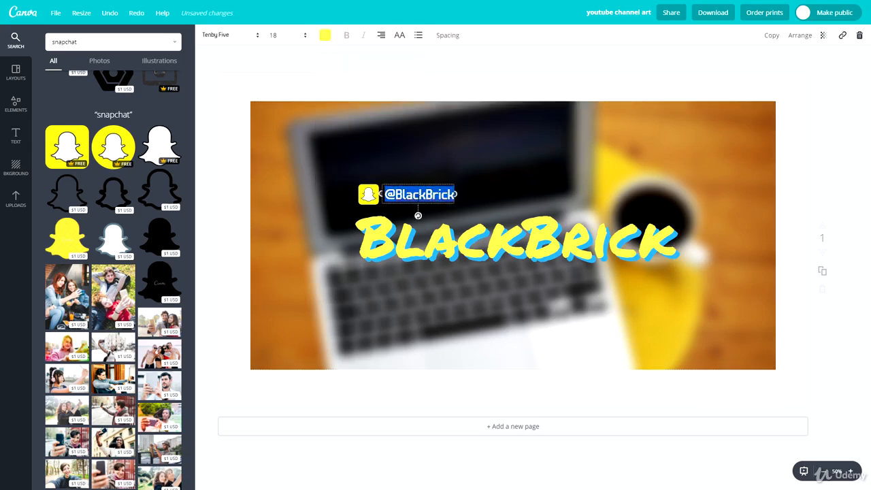
click(325, 37)
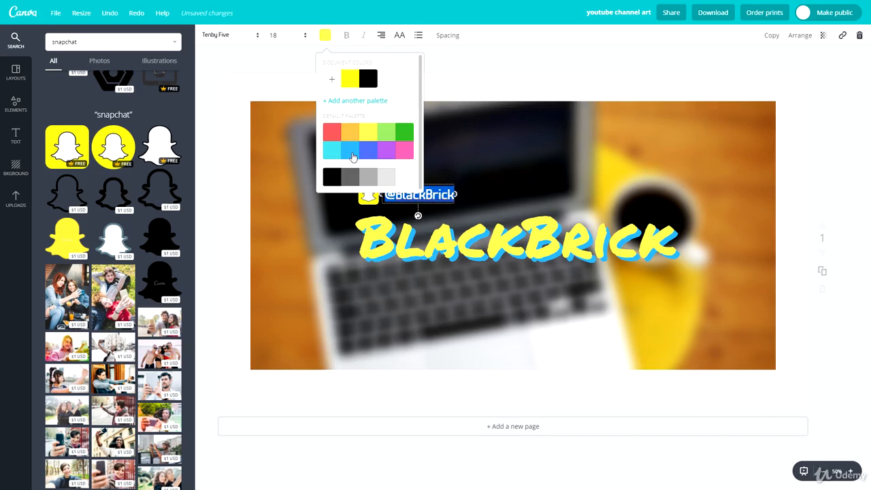
click(351, 147)
click(501, 172)
mouse_move(429, 196)
mouse_down()
mouse_move(420, 251)
mouse_move(432, 242)
mouse_move(424, 196)
mouse_up()
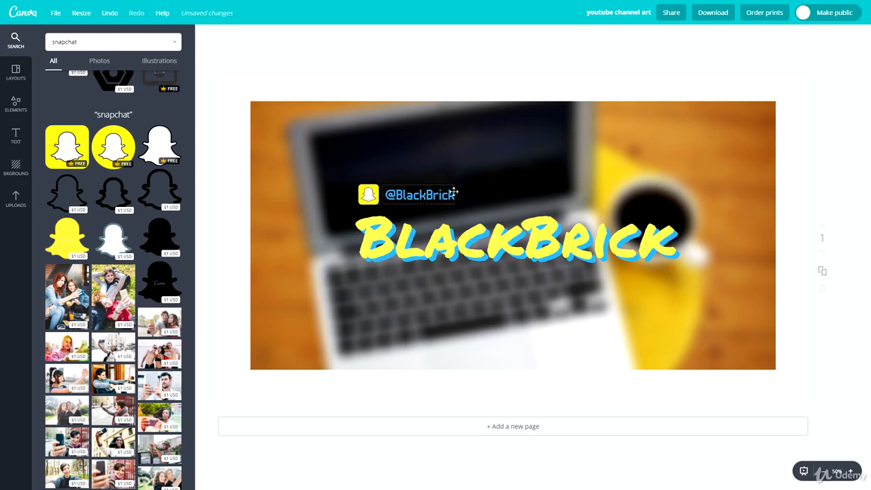
click(484, 182)
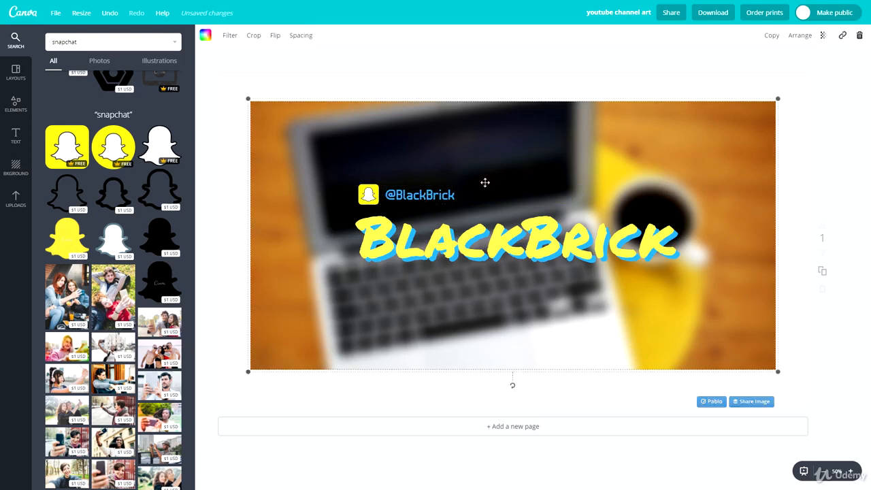
double_click(110, 43)
text(twitter)
key(Return)
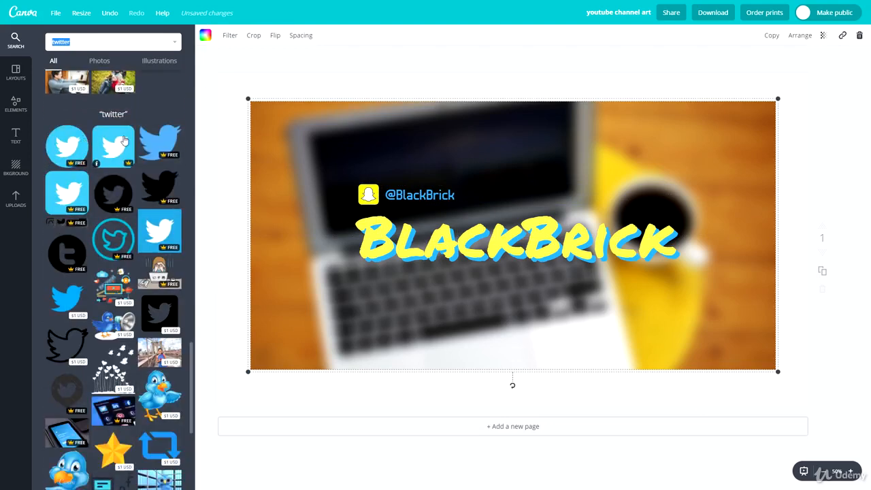
click(113, 146)
drag(672, 85, 364, 351)
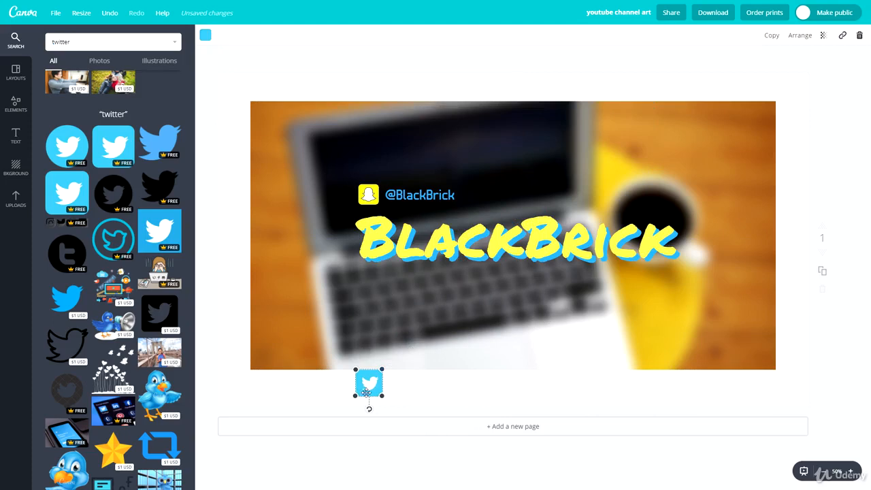
drag(369, 388, 478, 194)
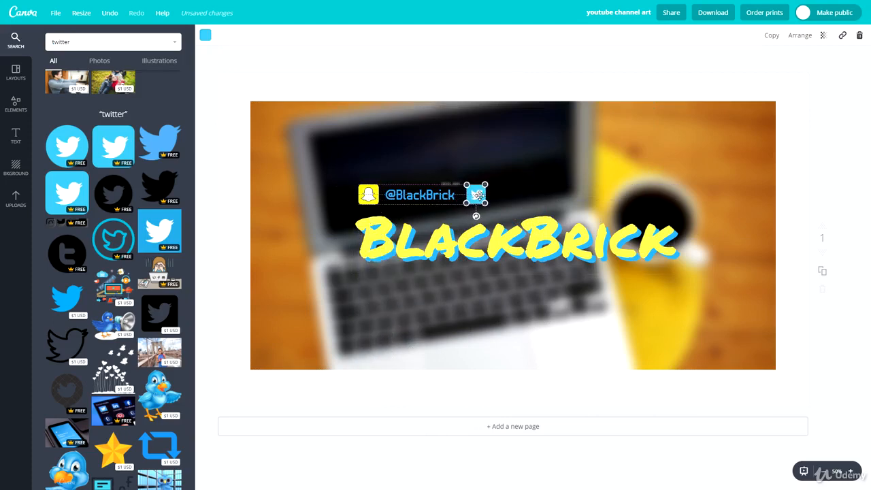
click(509, 151)
click(420, 195)
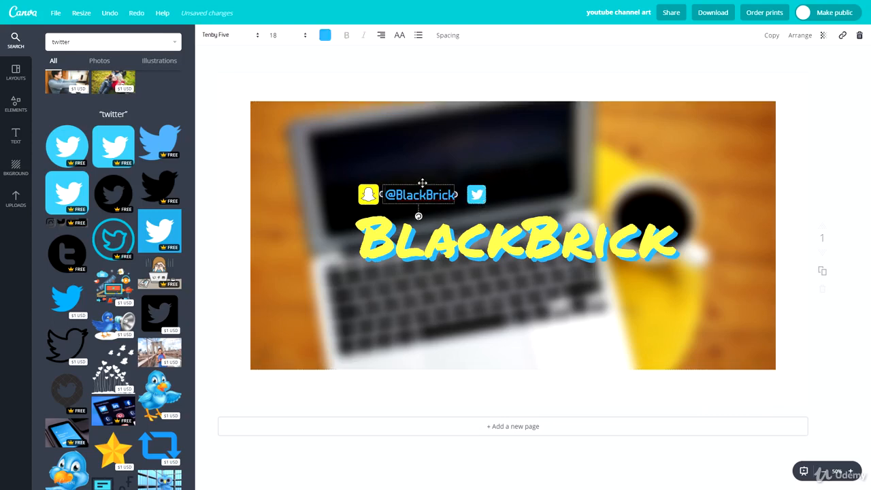
drag(422, 182, 529, 192)
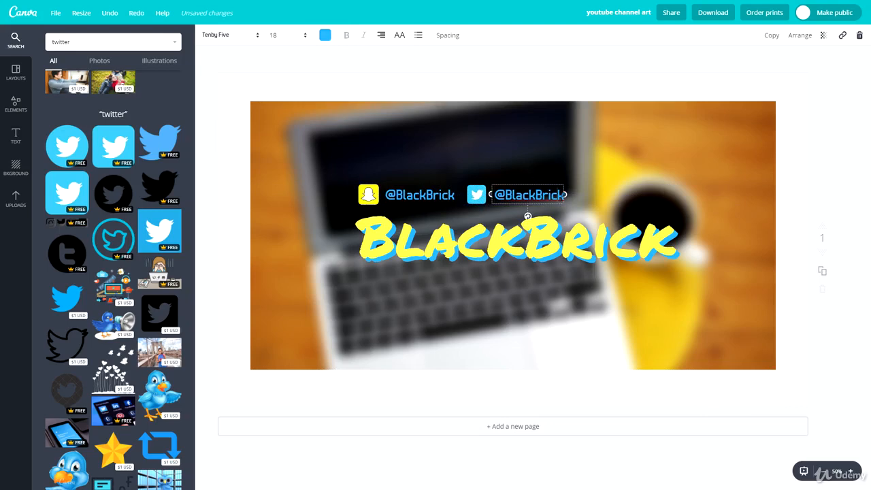
text(L)
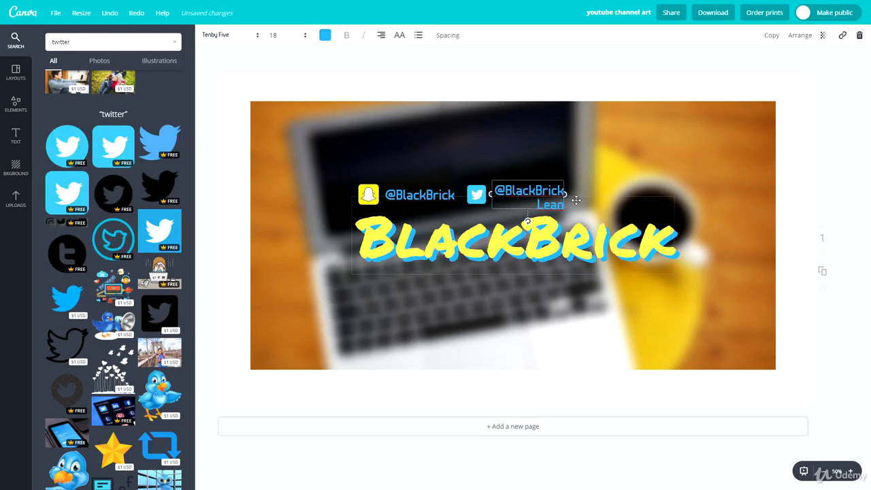
text(earn)
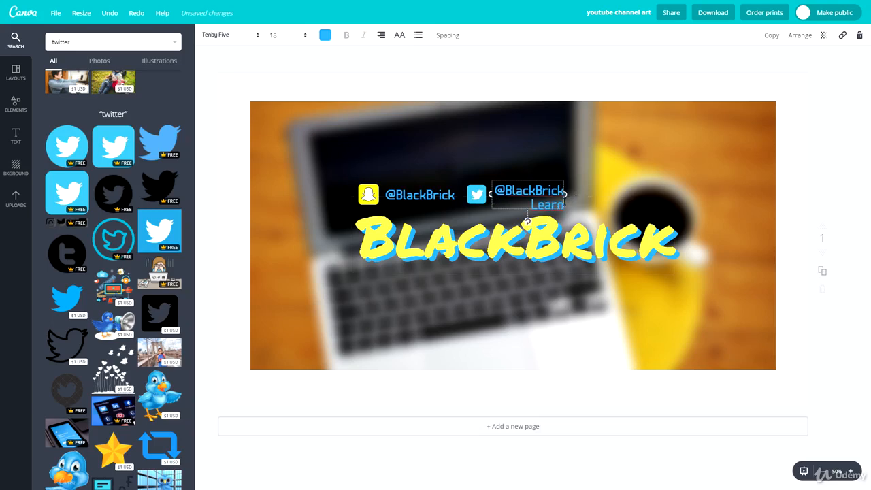
drag(564, 196, 601, 197)
triple_click(578, 195)
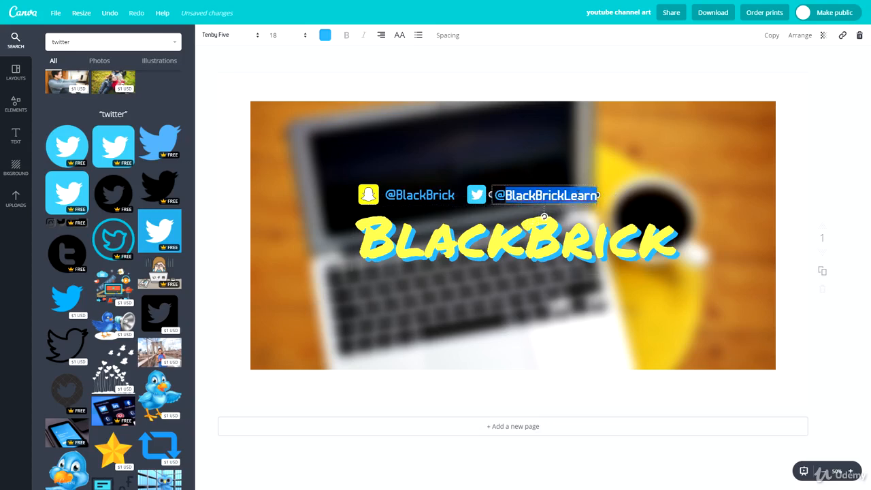
key(ctrl+c)
triple_click(418, 194)
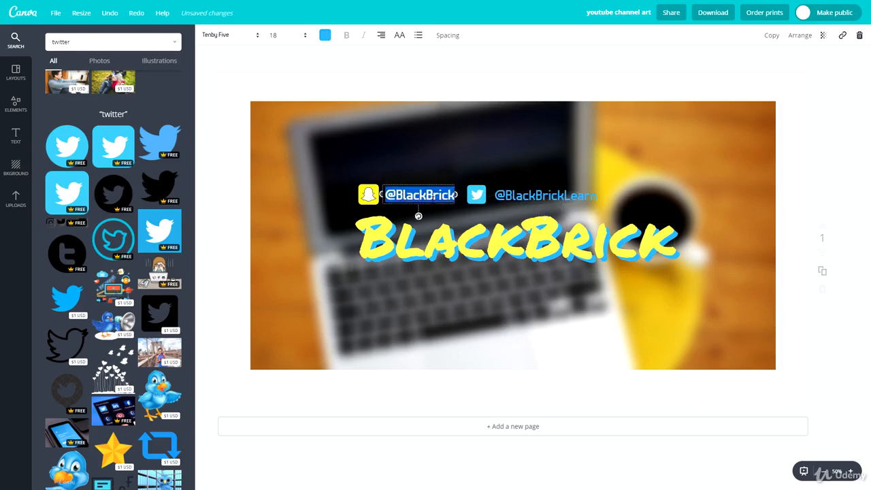
key(ctrl+v)
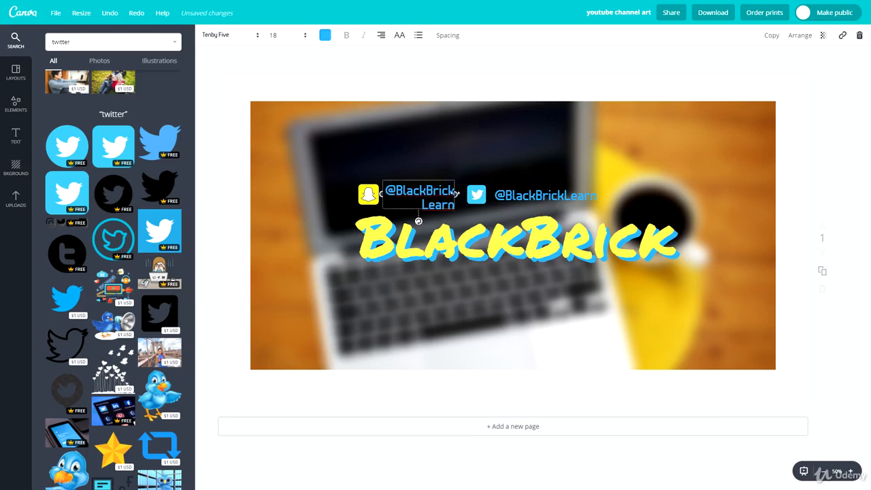
drag(455, 194, 482, 194)
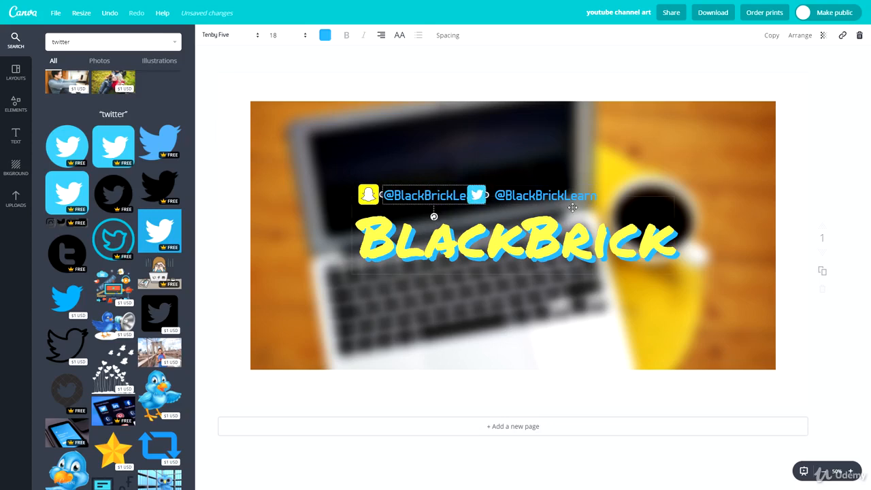
drag(570, 201, 596, 201)
drag(473, 194, 532, 197)
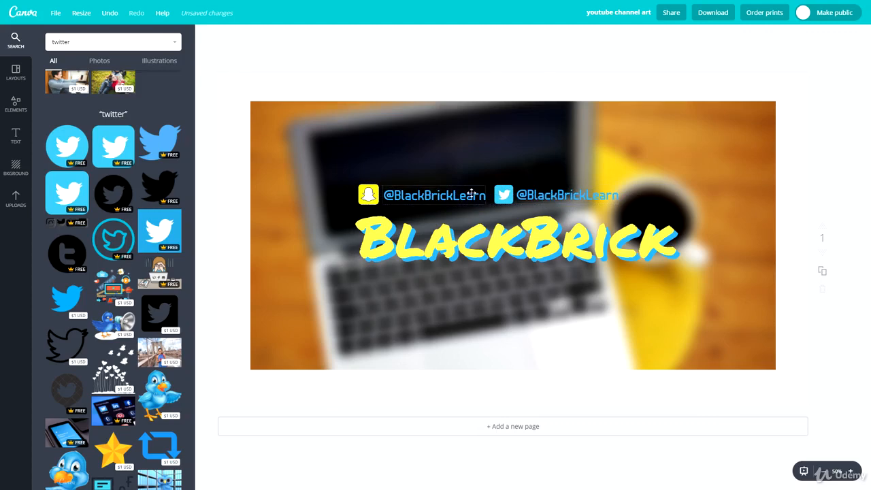
click(381, 232)
click(587, 317)
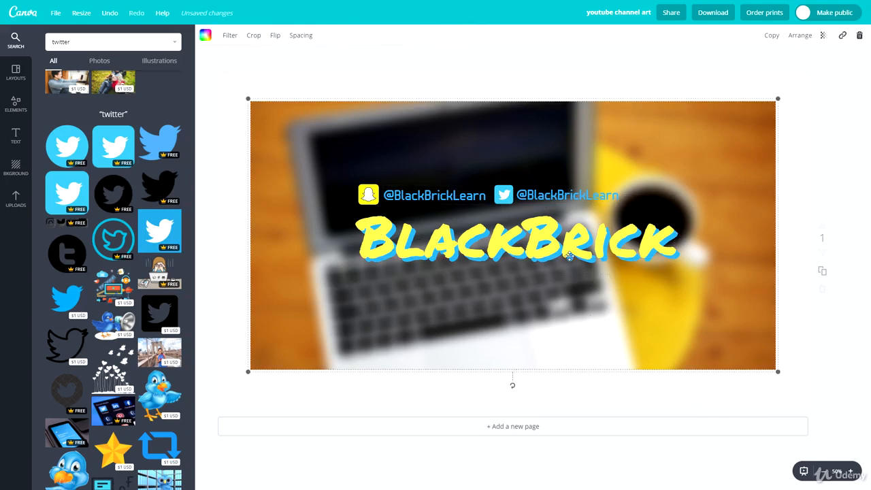
click(577, 196)
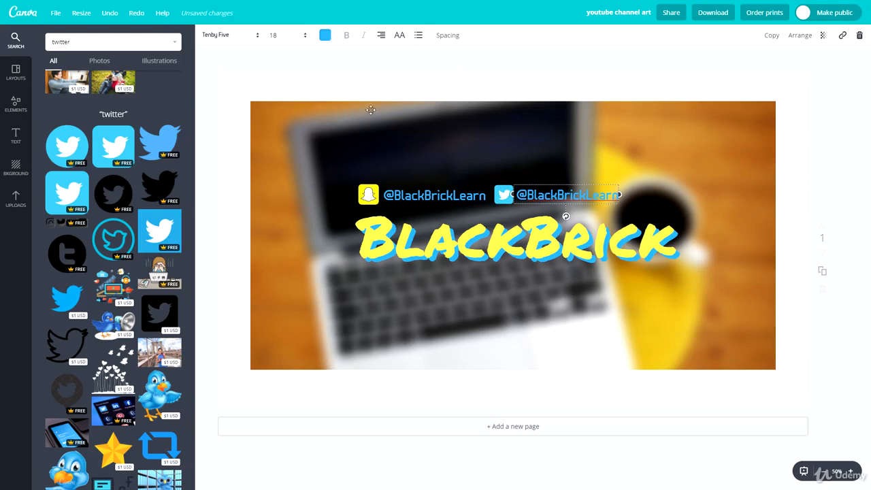
click(479, 159)
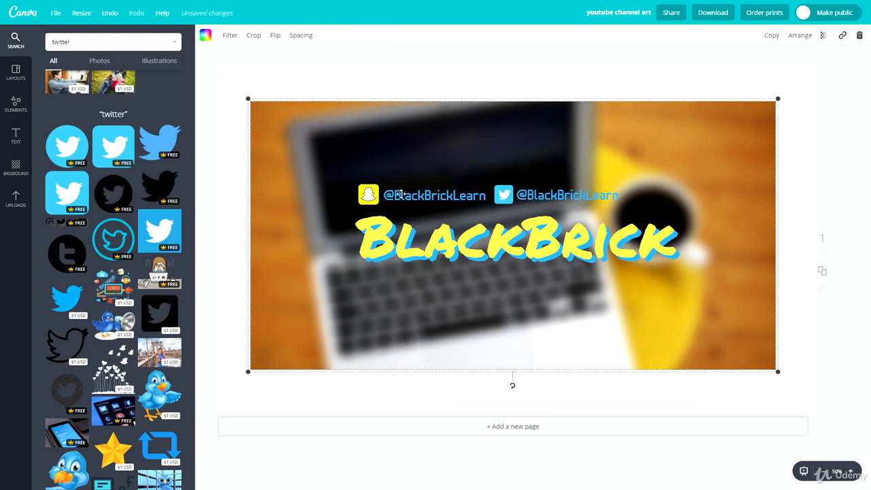
Find the square dark-blue Facebook icon with a "facebook" search and place it, shrunk to badge size, over the Snapchat icon
double_click(83, 44)
text(facebook)
key(Return)
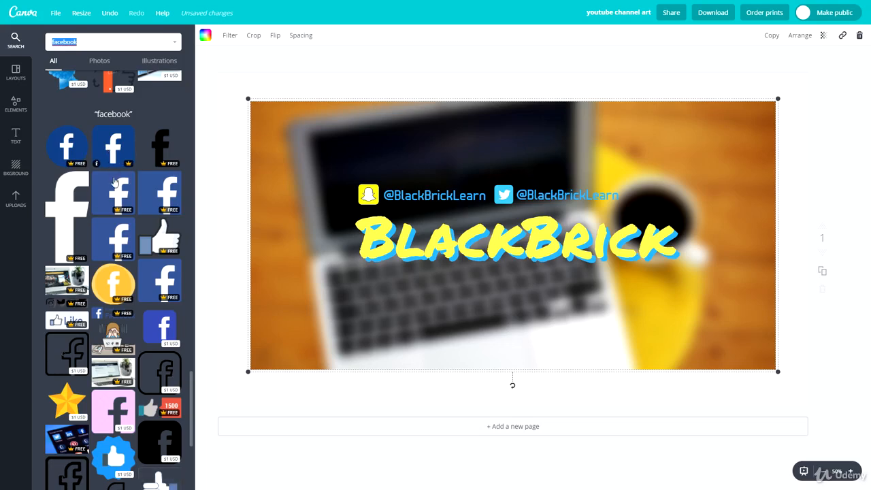
click(113, 138)
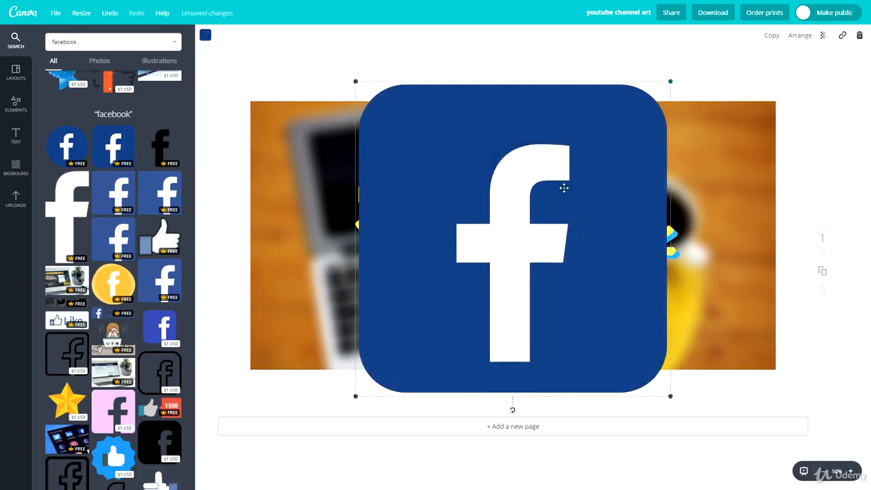
drag(564, 188, 507, 343)
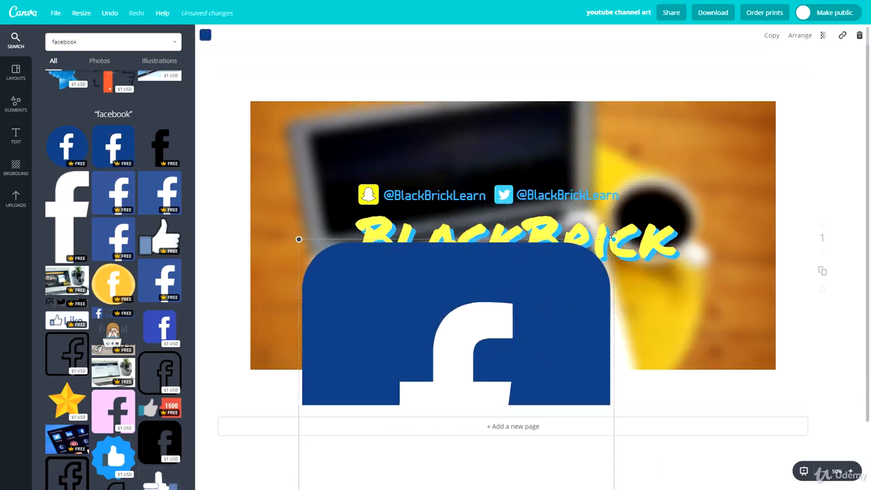
drag(614, 238, 459, 395)
drag(388, 397, 368, 198)
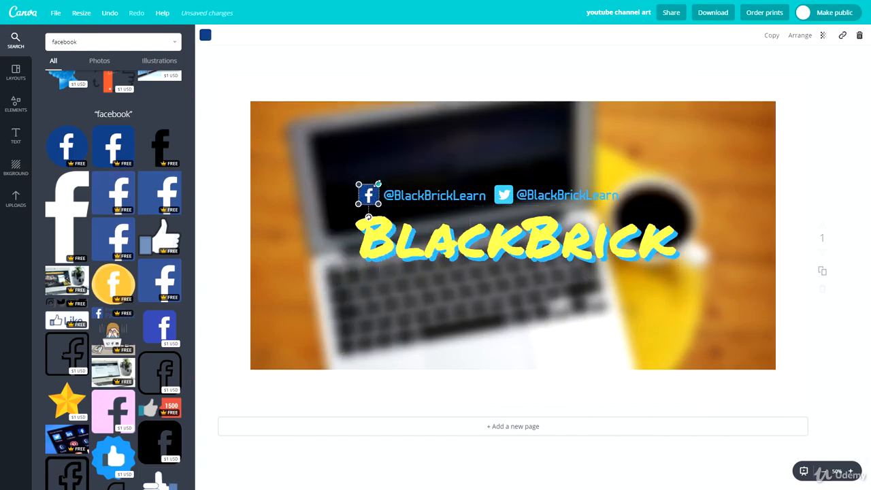
Move the Facebook icon after the Twitter handle and shift the whole row of icons and handles left to make room for another handle
drag(377, 186, 644, 196)
drag(705, 166, 672, 287)
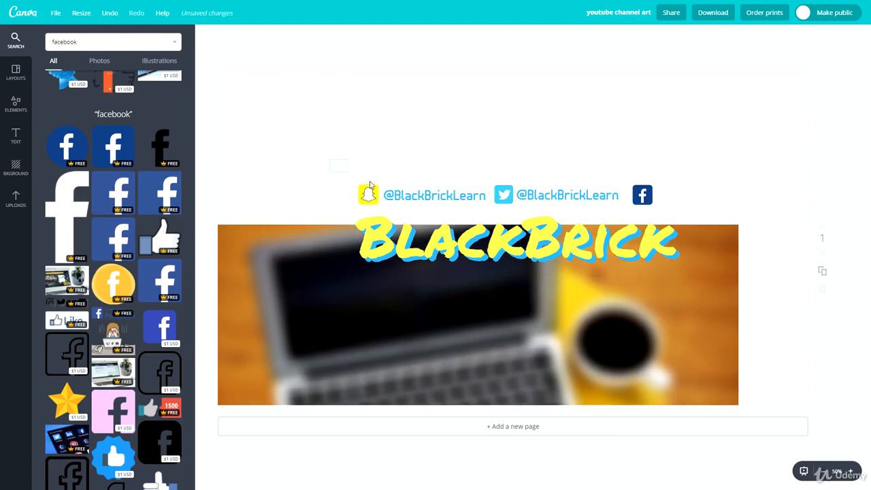
drag(370, 185, 694, 190)
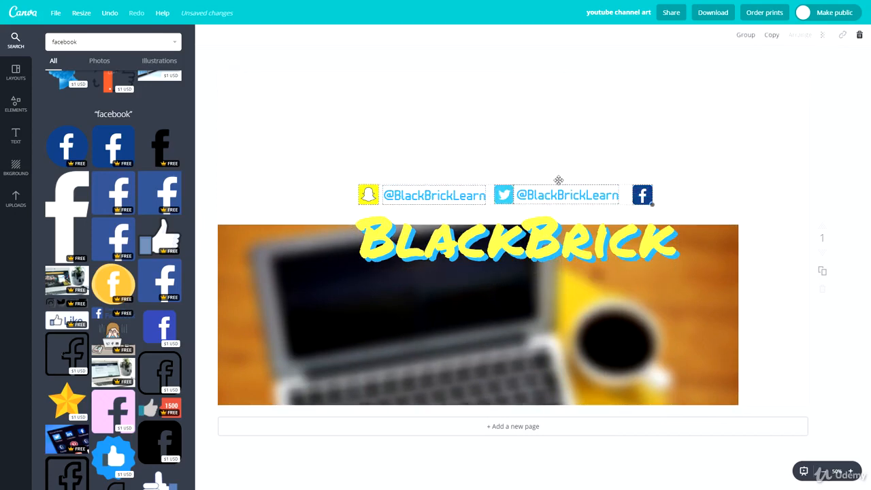
drag(538, 193, 478, 198)
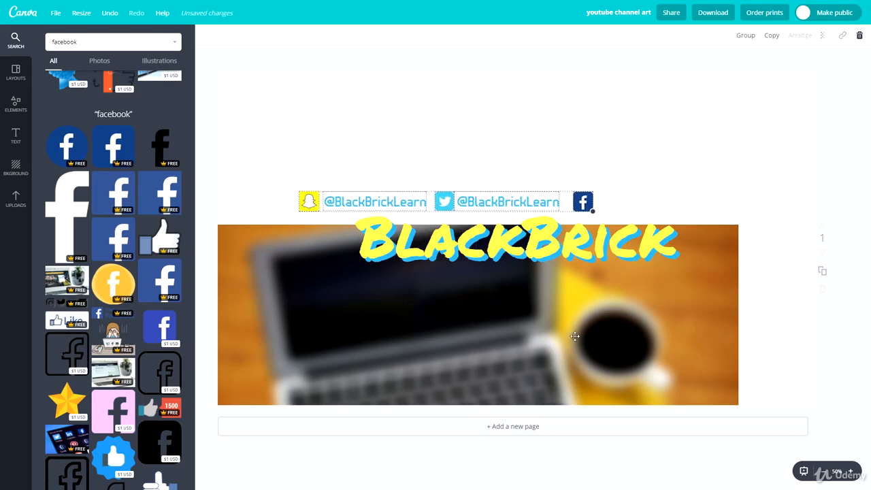
drag(575, 336, 617, 231)
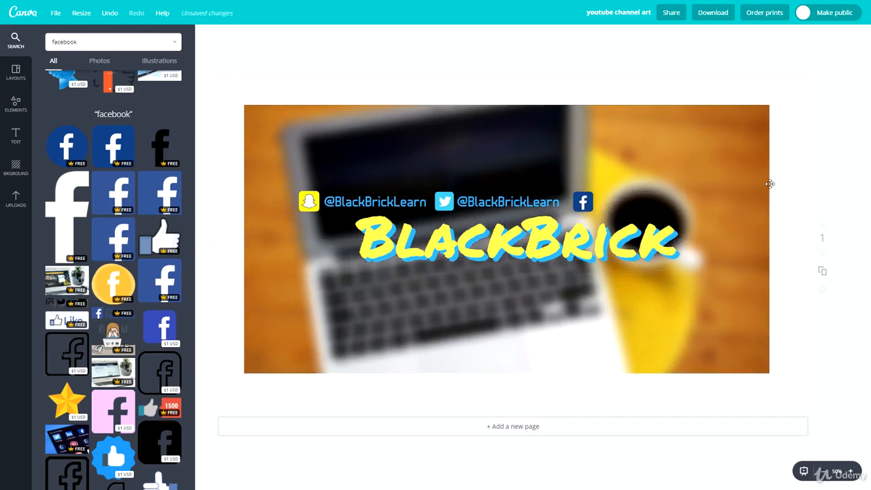
Place a copy of the Twitter handle beside the Facebook icon
click(474, 198)
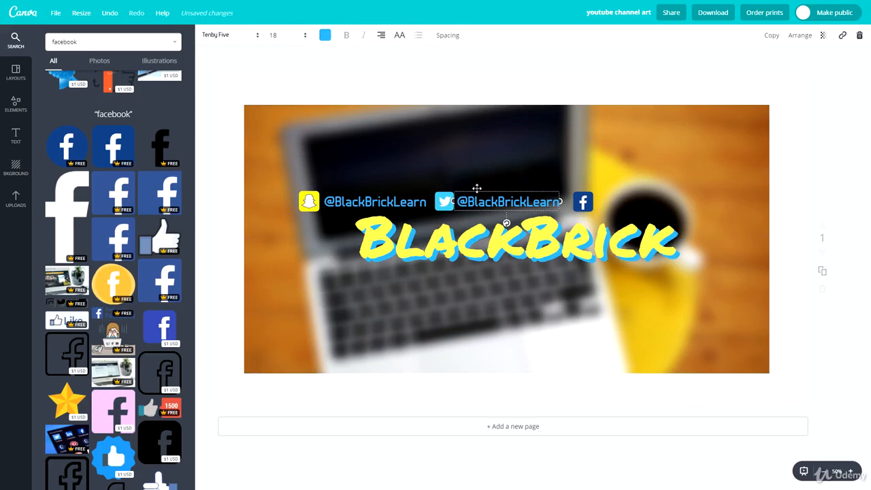
key(ctrl+v)
drag(502, 198, 642, 191)
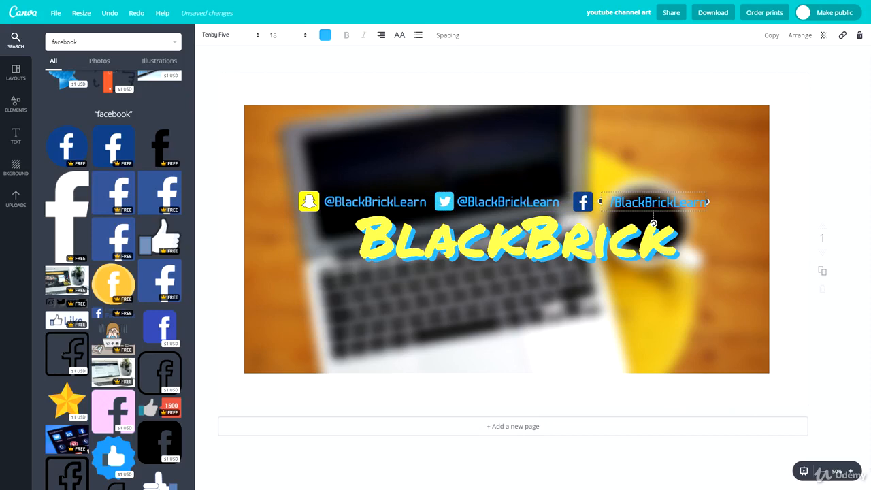
Change the handle beside the Facebook icon to "/BlackBrickTraining" and widen its text box to fit on one line
key(ctrl+a)
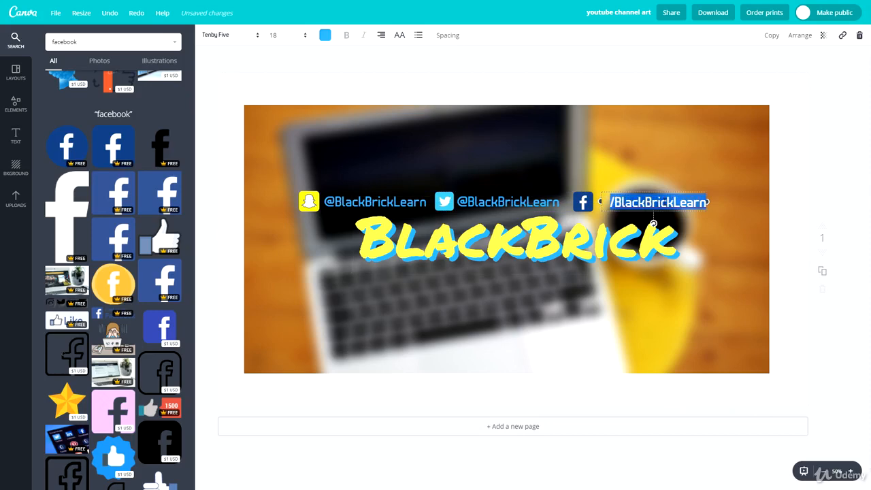
text(/blackbricktraining)
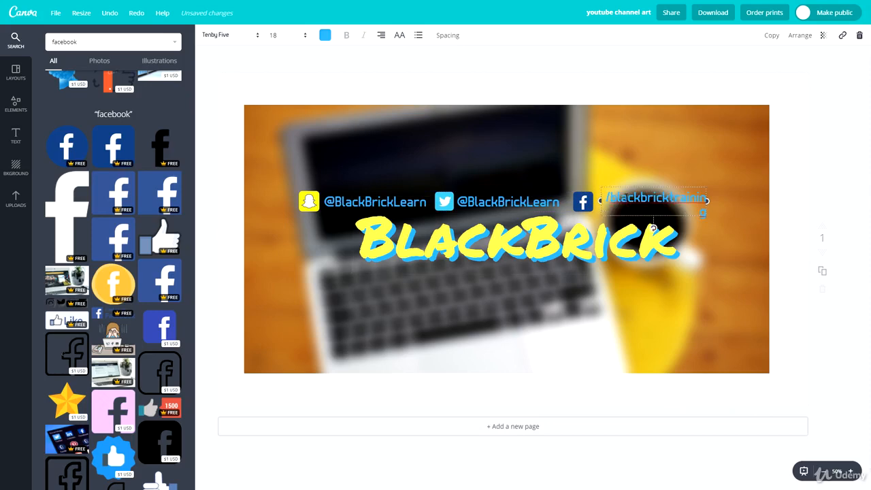
drag(708, 200, 713, 202)
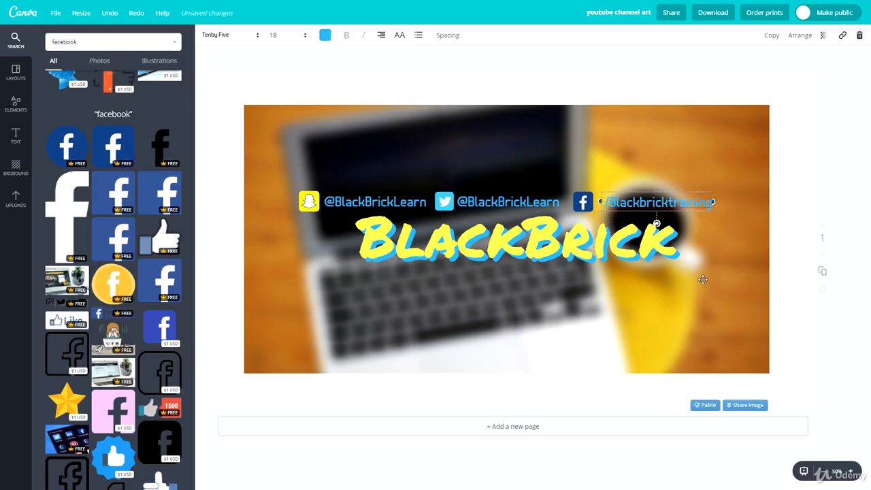
key(BackSpace)
text(B)
key(BackSpace)
text(T)
click(744, 251)
drag(630, 202, 627, 202)
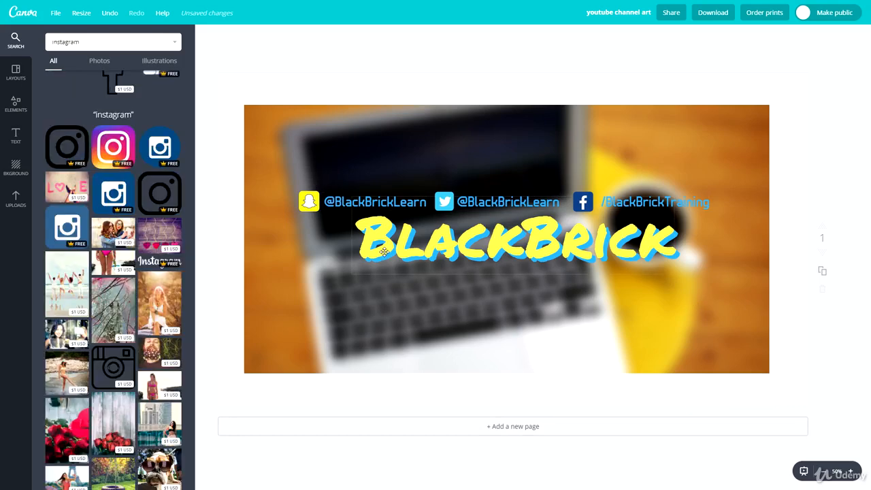
Try dark blue, red, grey and light green on the "BlackBrick" title, settling on the bright yellow from the document colours
click(385, 252)
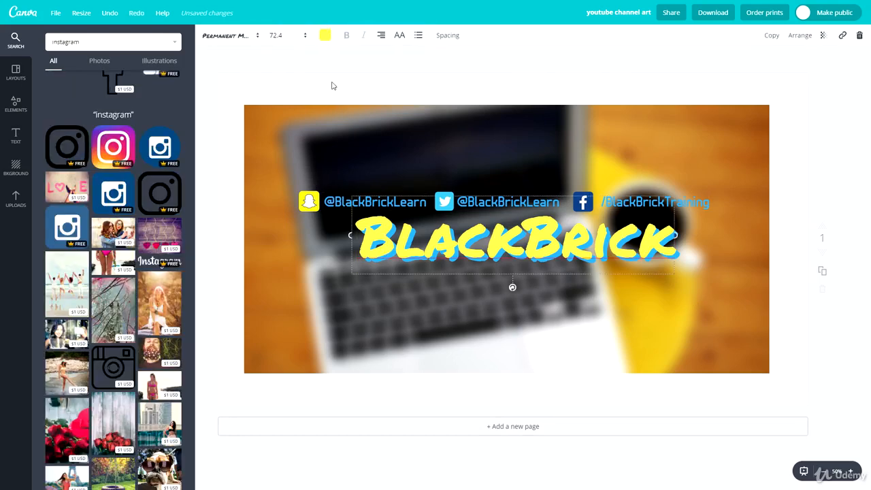
click(322, 37)
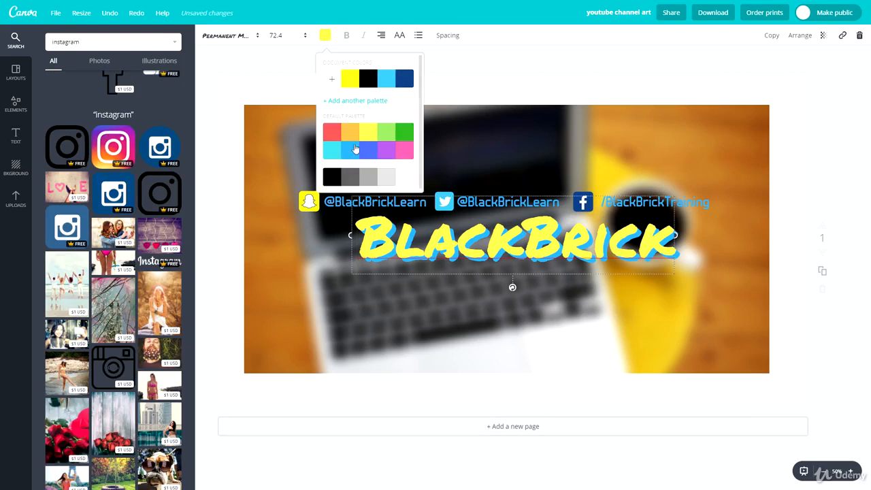
click(402, 79)
click(326, 35)
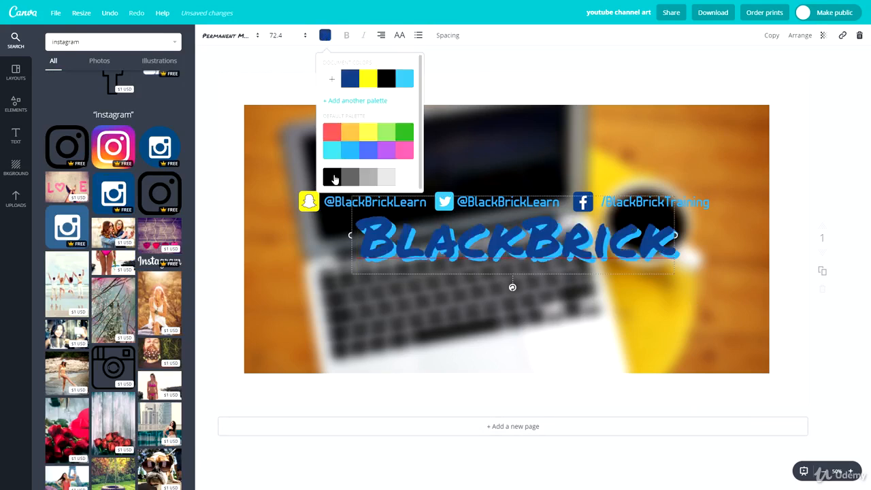
click(330, 133)
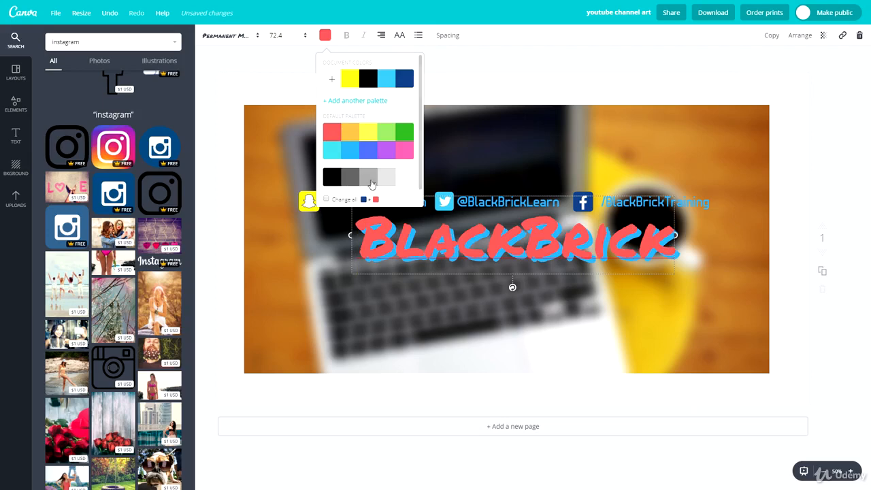
click(368, 177)
click(392, 128)
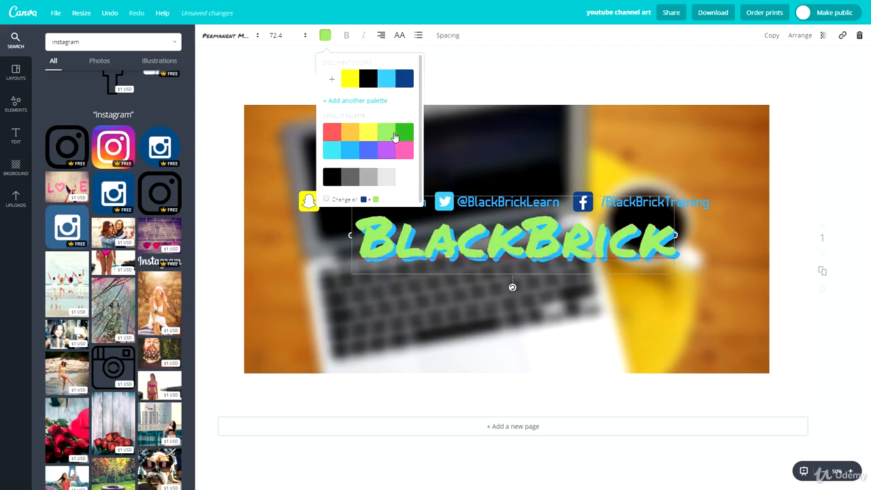
click(351, 82)
click(511, 118)
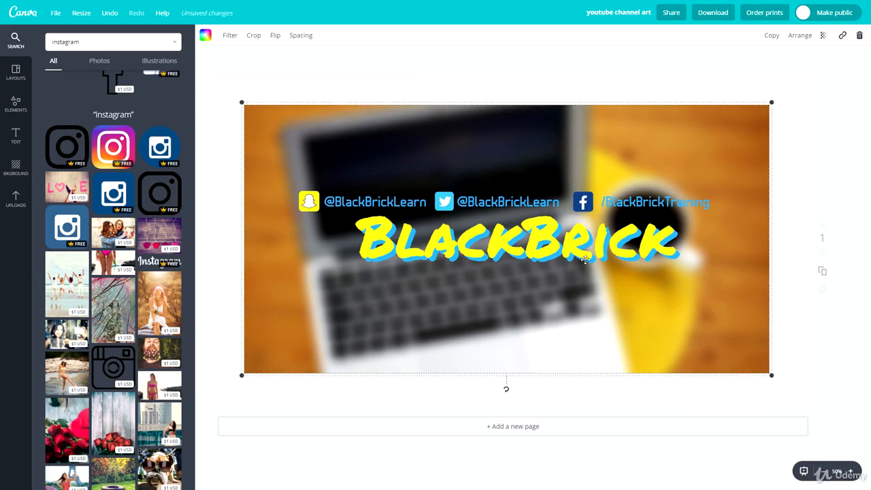
click(801, 183)
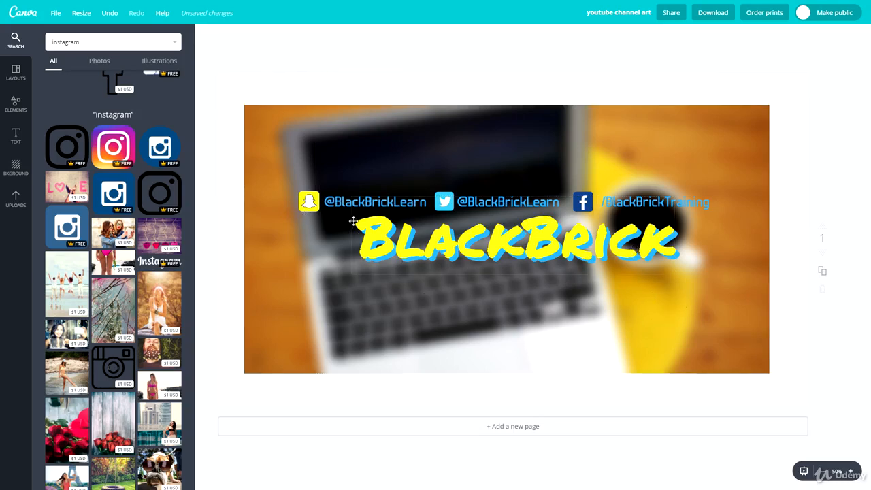
click(494, 198)
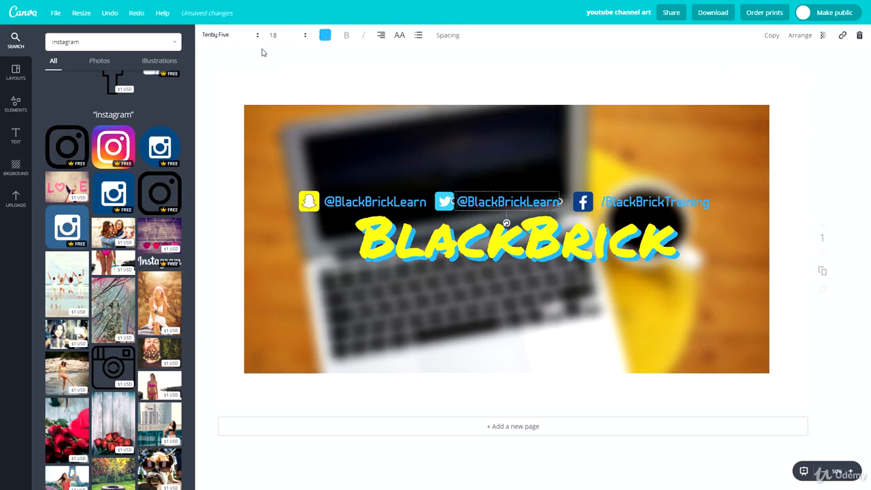
click(325, 37)
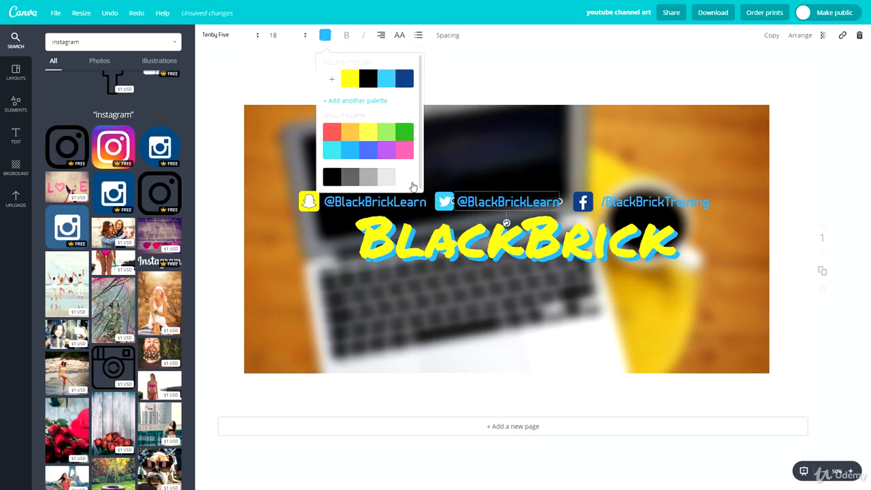
drag(608, 164, 615, 144)
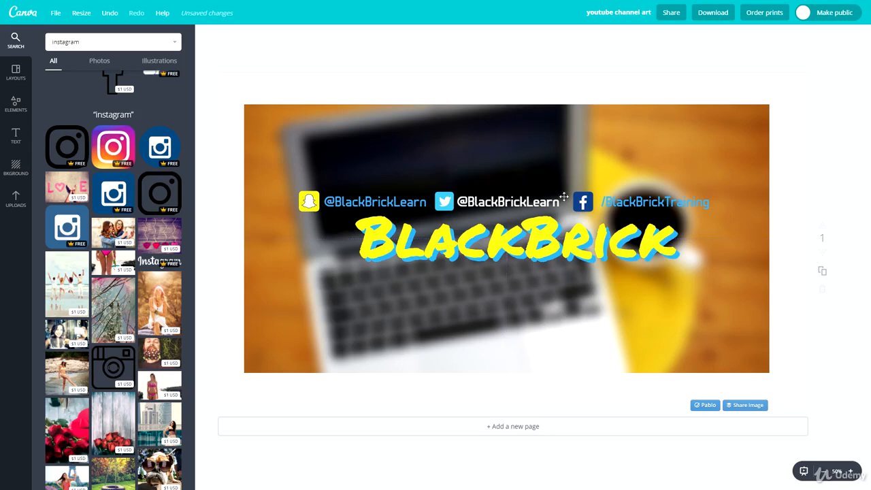
Nudge the yellow "BlackBrick" title slightly down over its blue shadow
mouse_move(514, 246)
mouse_down()
mouse_move(519, 242)
mouse_move(504, 241)
mouse_move(514, 246)
mouse_up()
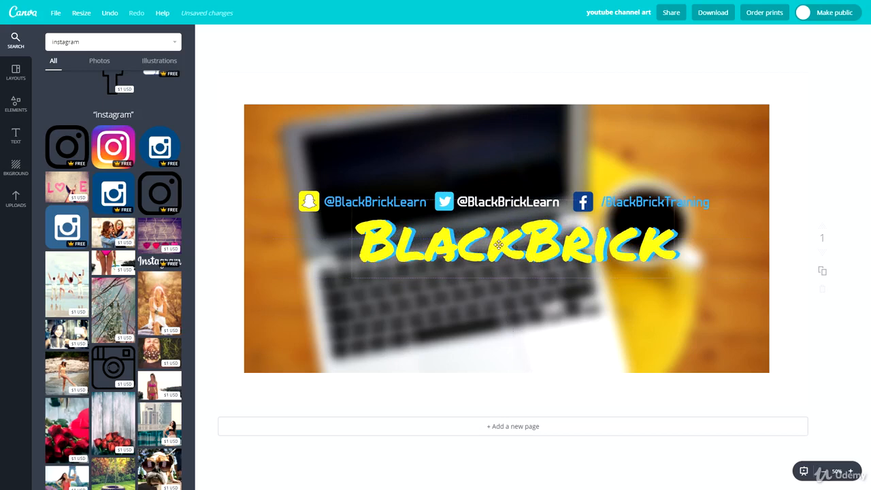
click(449, 301)
click(827, 160)
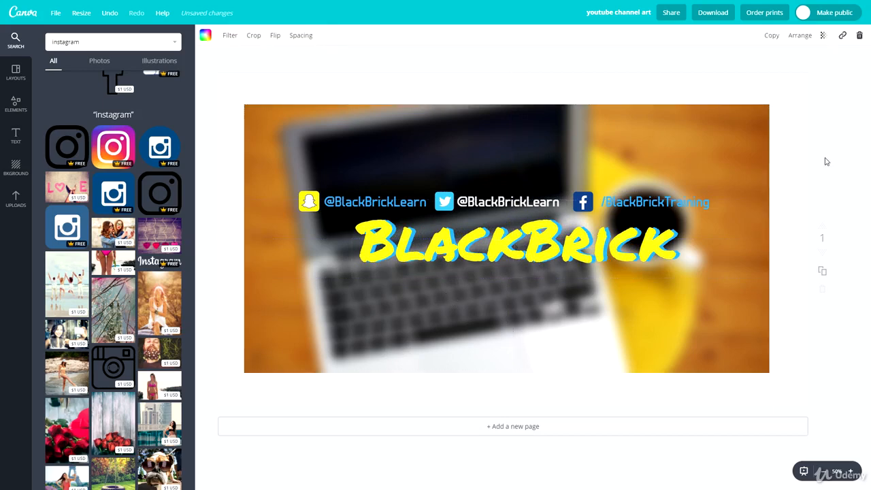
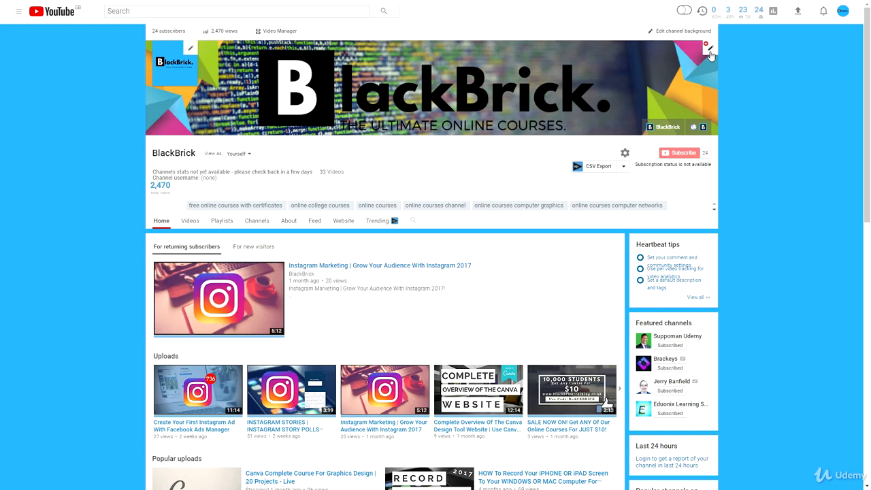
Switch to the YouTube channel page, start editing the channel art and upload the "youtube channel art" image from the Downloads folder
click(710, 51)
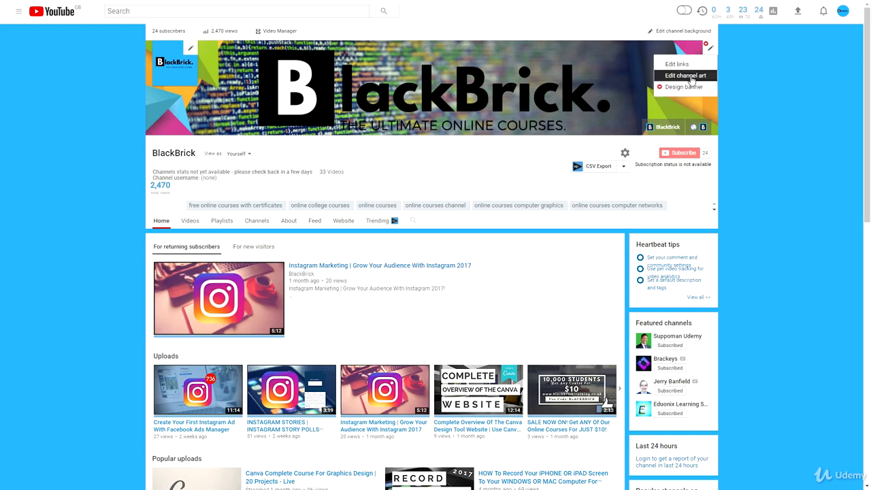
click(691, 81)
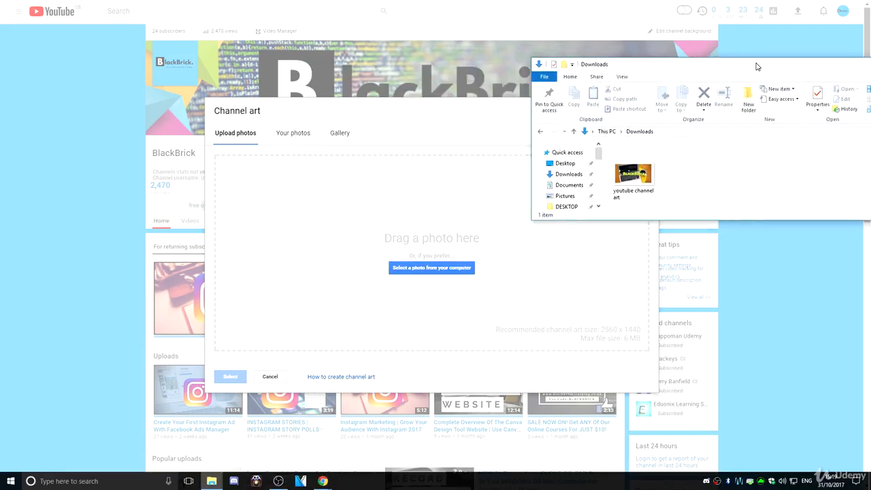
drag(756, 64, 856, 76)
drag(754, 184, 455, 253)
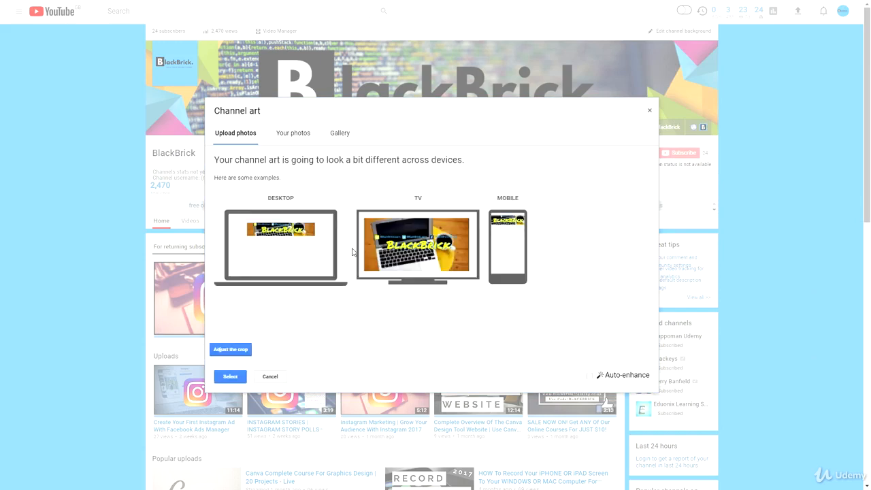
Check the crop region of the uploaded banner, return to the devices preview and accept the image as channel art
click(230, 349)
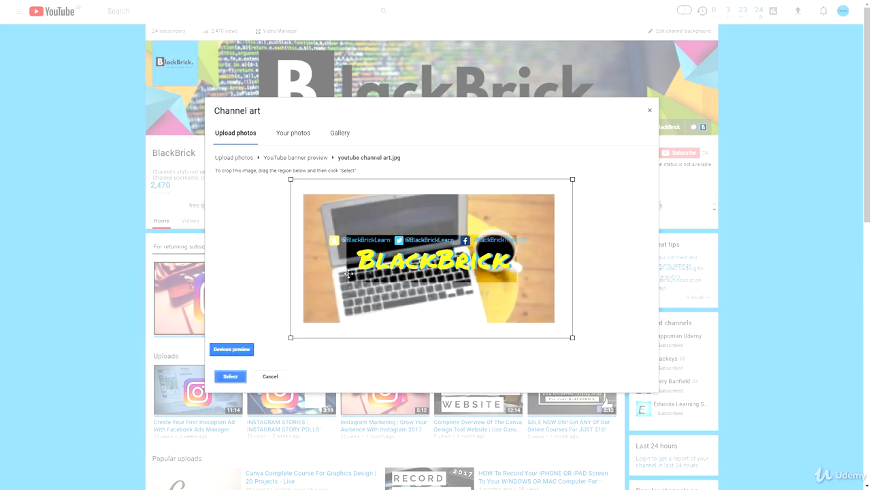
click(230, 350)
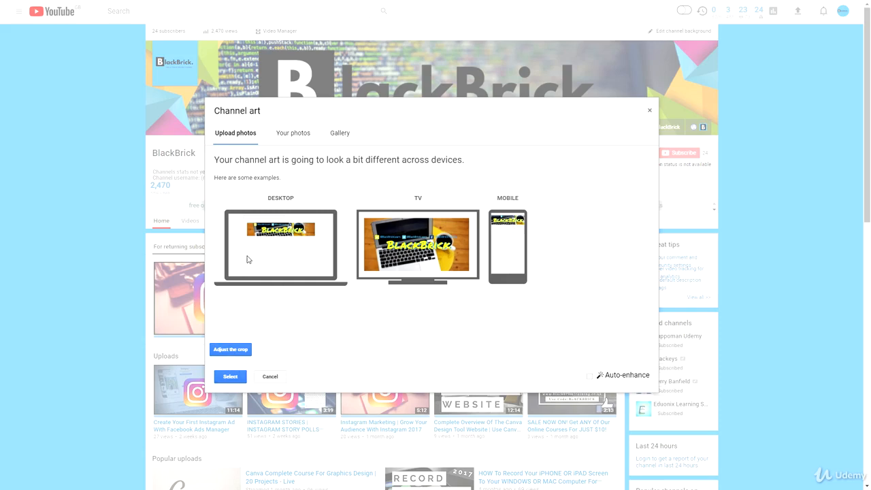
click(230, 377)
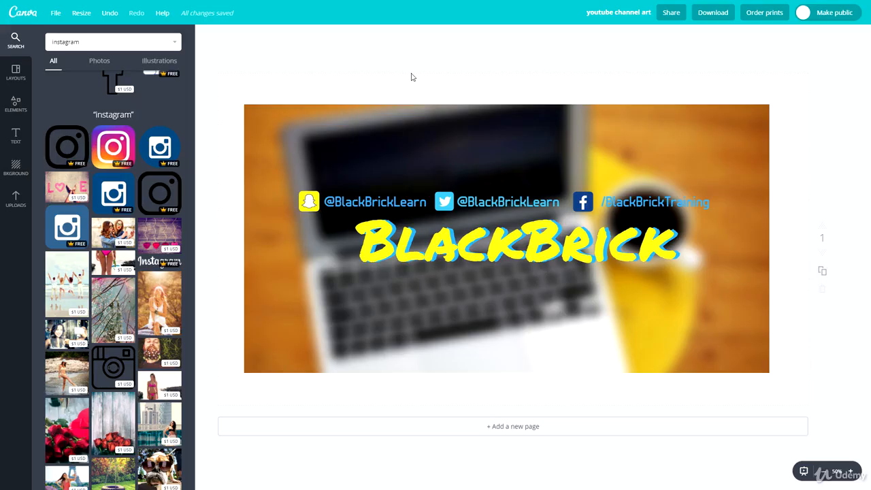
Switch back to Canva and enlarge the blurred laptop background to fill the whole canvas
click(251, 117)
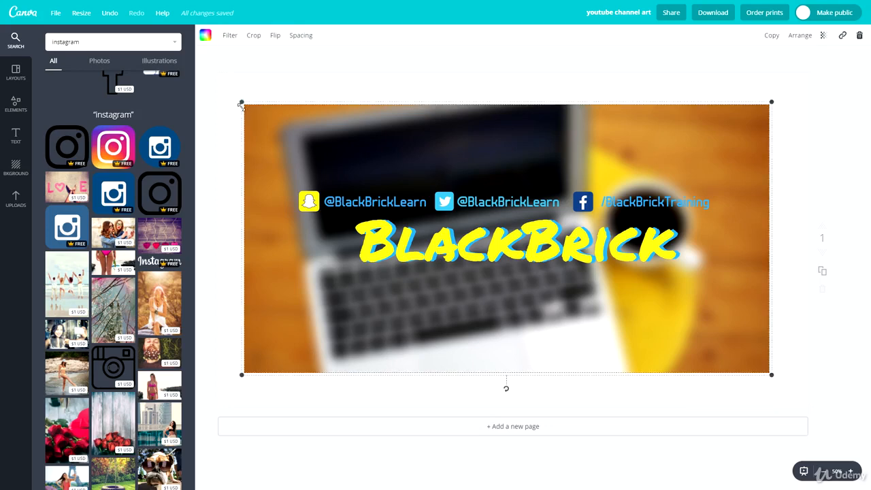
drag(243, 102, 213, 73)
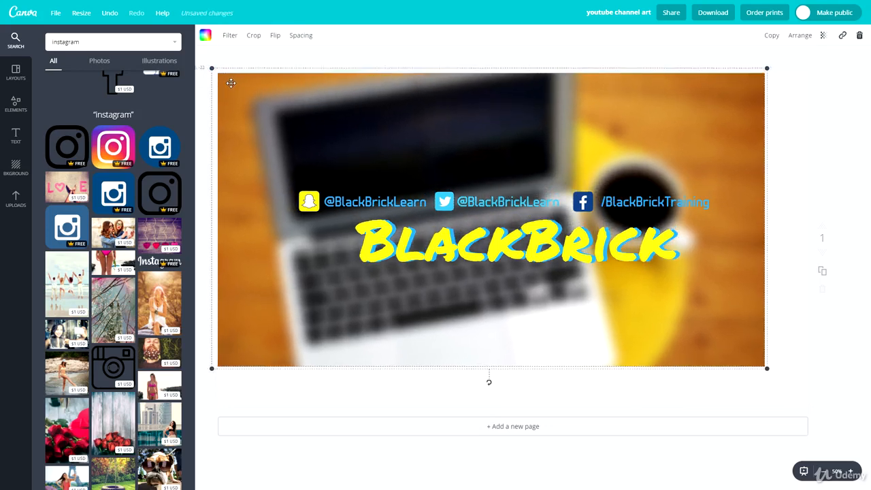
drag(767, 373, 810, 412)
drag(607, 359, 613, 353)
Move the title with its shadow slightly down, and bring the row of icons and handles down and slightly left, close above it
drag(657, 297, 399, 237)
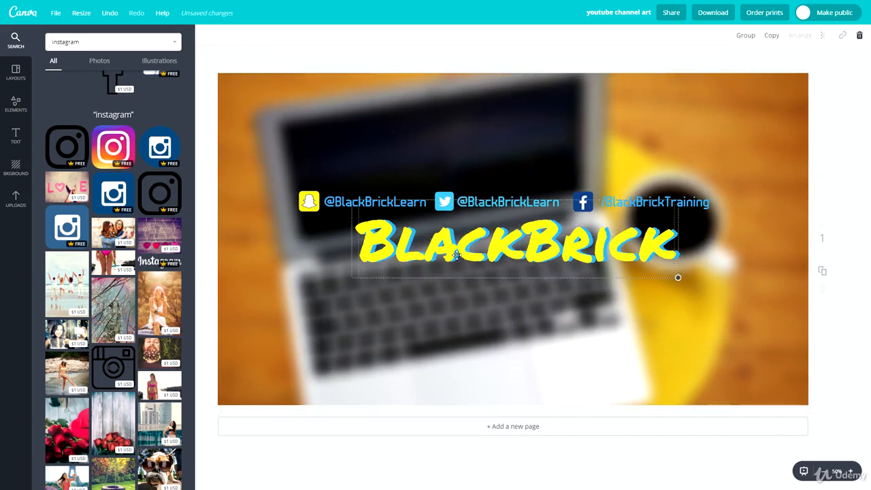
drag(459, 253, 460, 262)
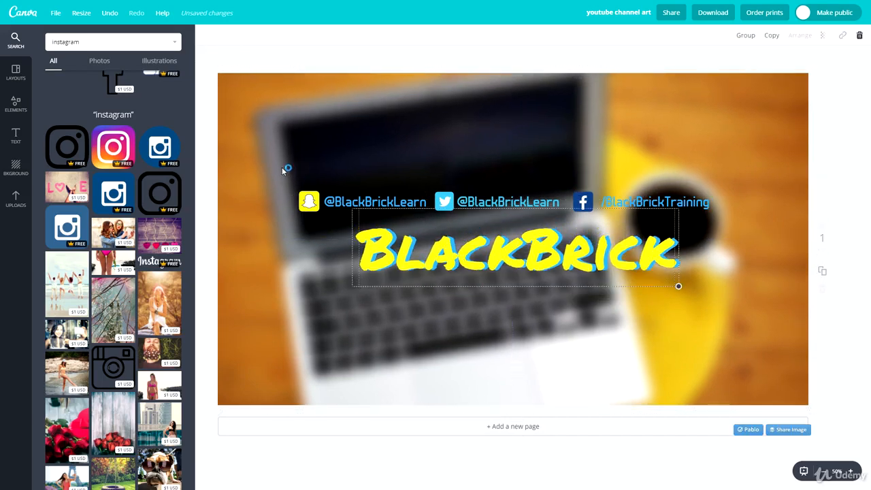
drag(281, 167, 715, 202)
drag(496, 198, 489, 209)
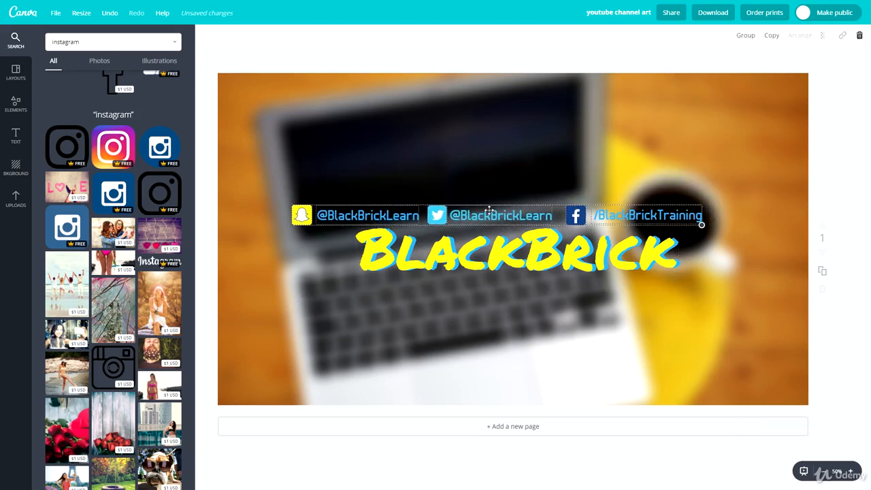
click(841, 239)
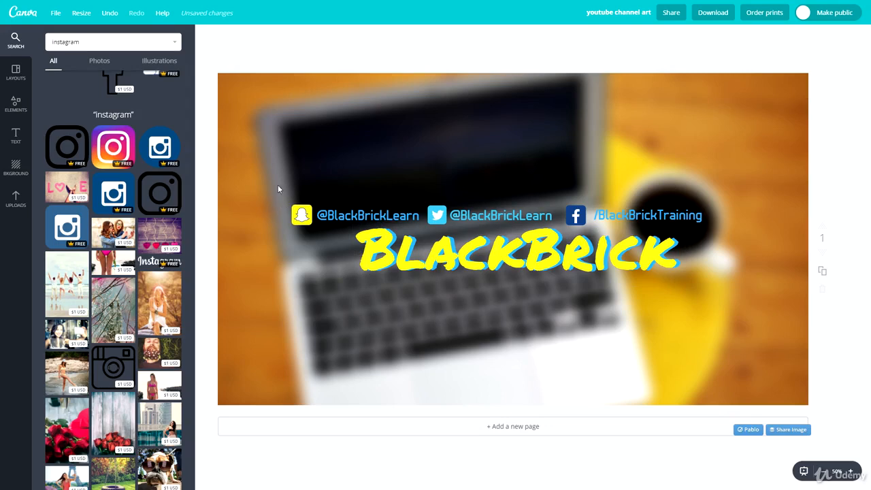
Move the Snapchat icon and handle below the title, and place the Twitter and Facebook pairs above its left and right halves
drag(278, 202, 481, 291)
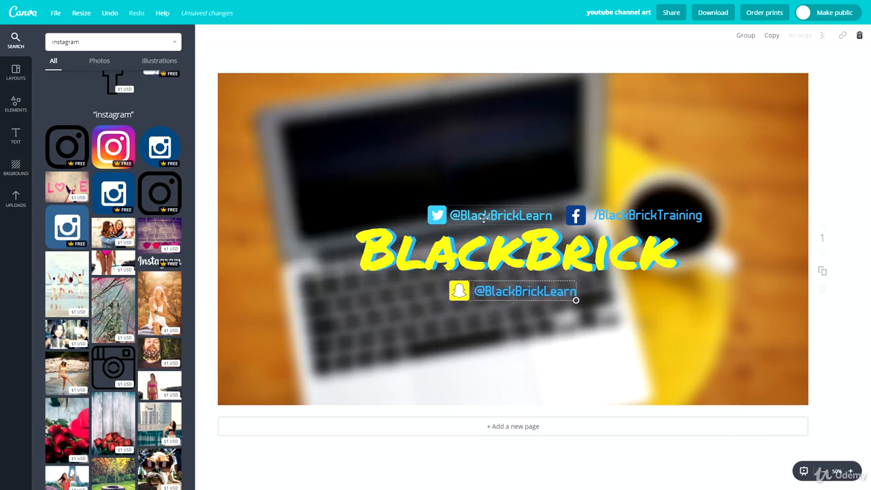
drag(428, 191, 439, 211)
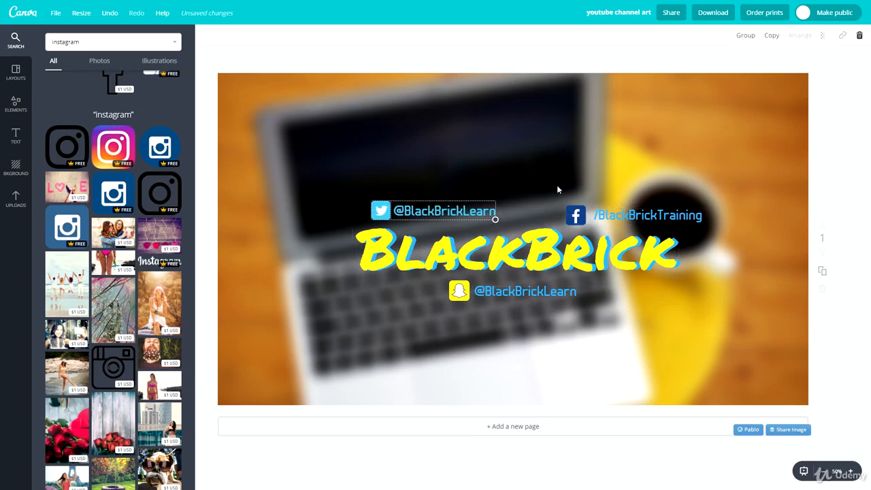
drag(557, 185, 625, 211)
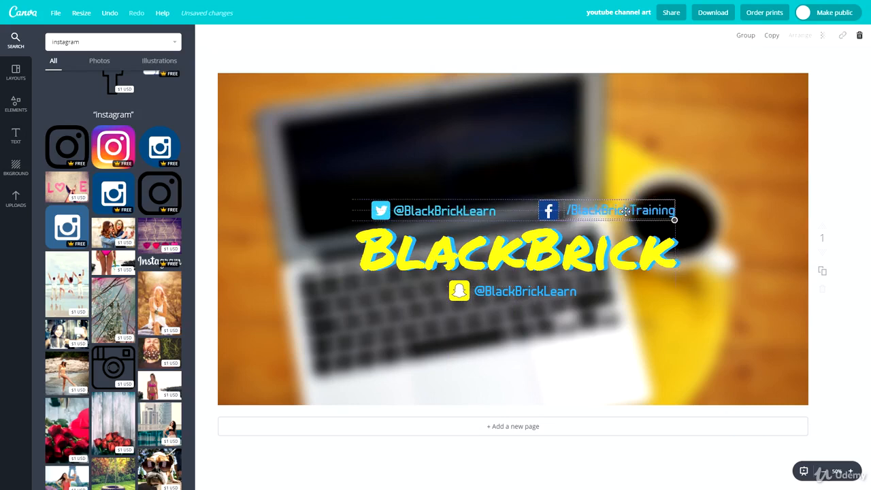
drag(590, 318, 461, 291)
drag(460, 292, 466, 288)
click(636, 381)
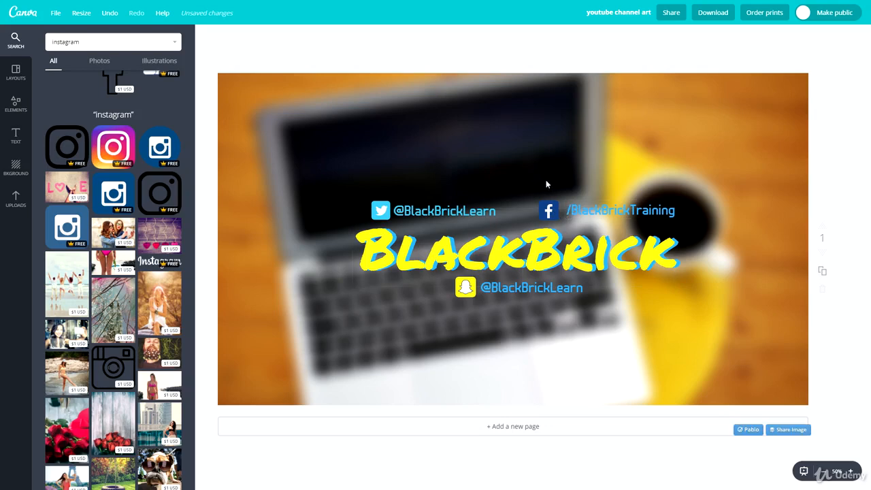
Delete the Facebook icon and handle, and move the Snapchat icon and handle into its place above the title, level with Twitter
drag(544, 181, 587, 206)
key(Delete)
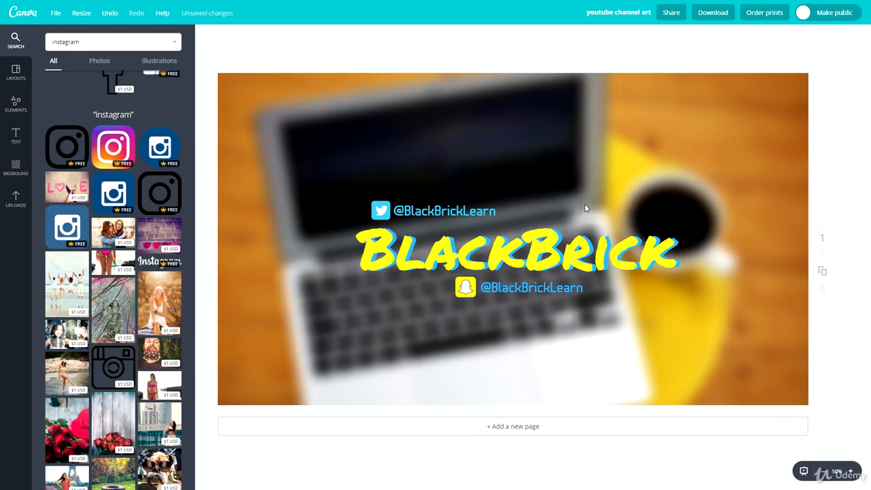
drag(542, 316, 545, 213)
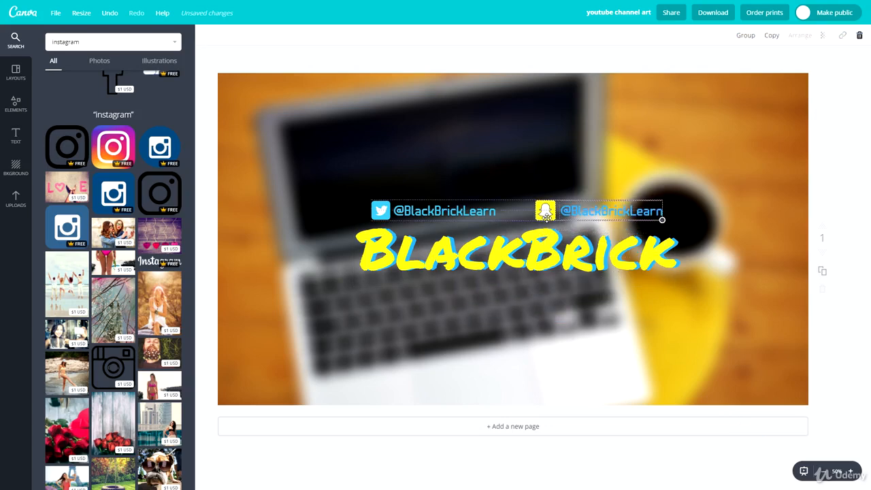
click(513, 327)
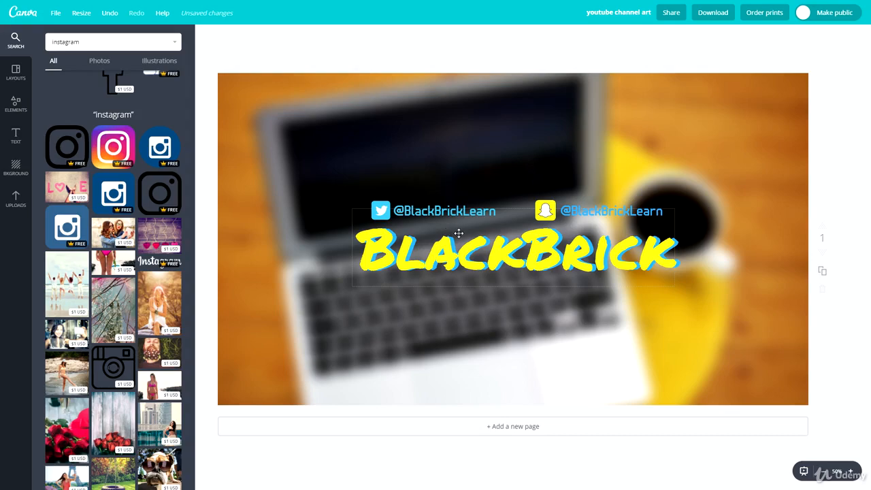
Download the design as a JPG, view the downloaded image and close the viewer
click(726, 22)
click(689, 61)
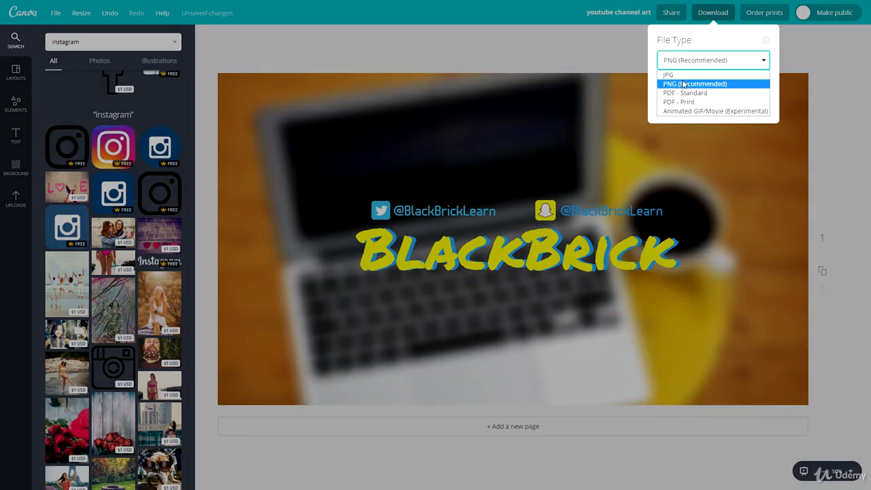
click(673, 75)
click(699, 94)
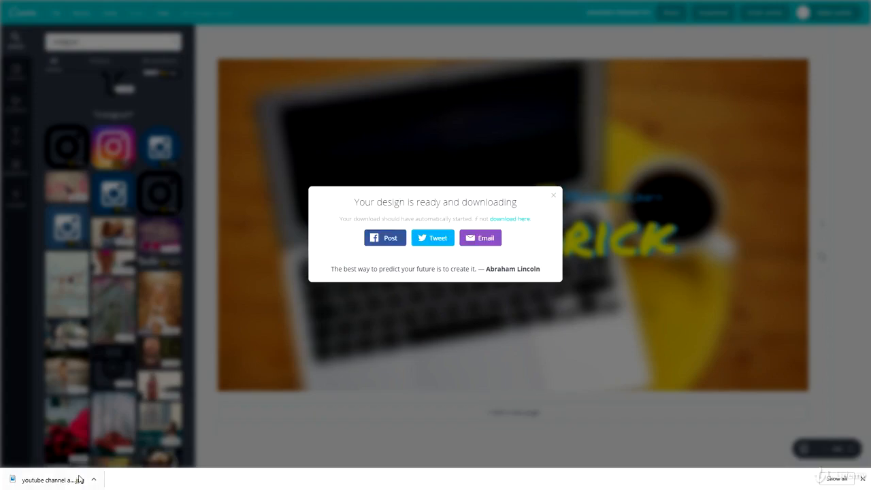
click(79, 479)
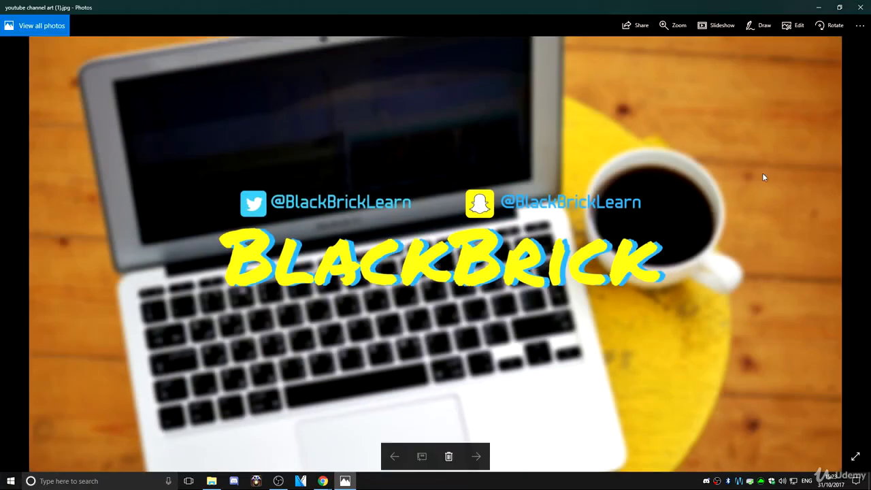
click(859, 7)
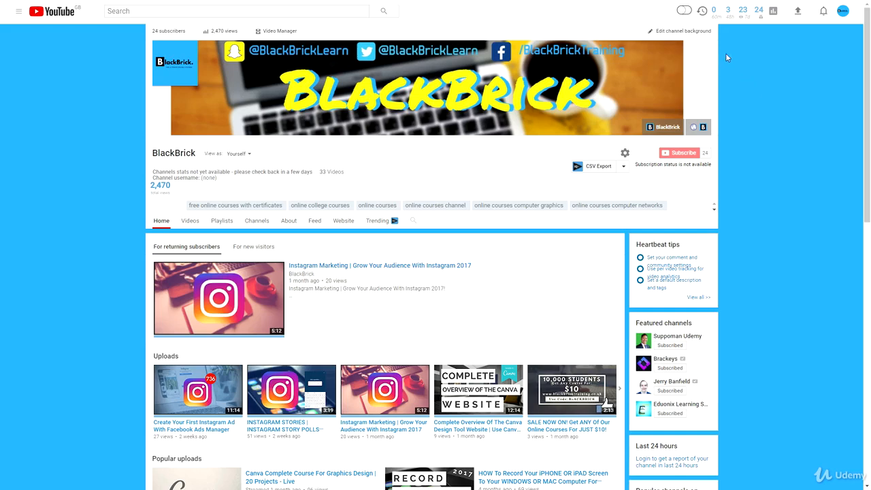
On the YouTube channel page, replace the channel art with "youtube channel art (1)" from the Downloads folder, toggling Auto-enhance before accepting it
click(710, 54)
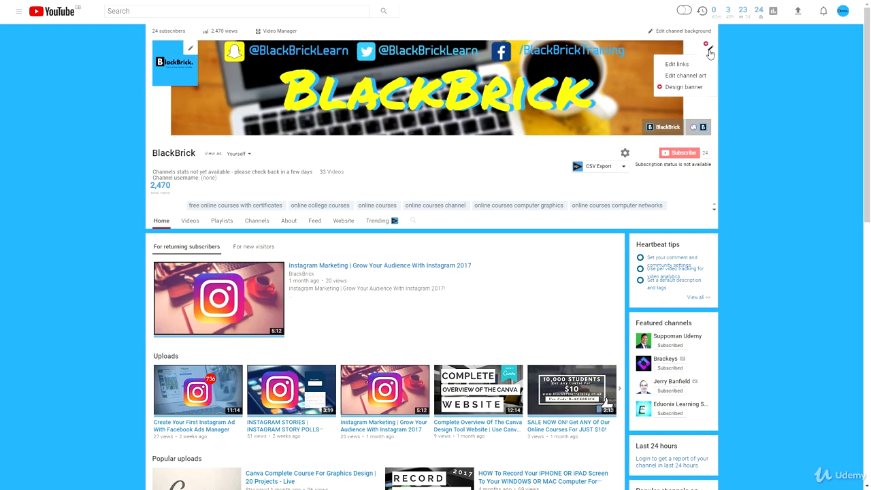
click(695, 79)
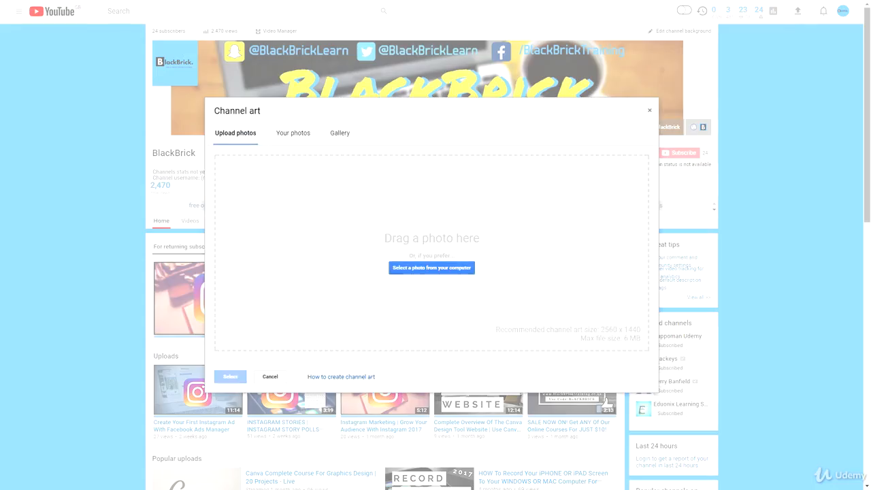
drag(870, 93, 731, 82)
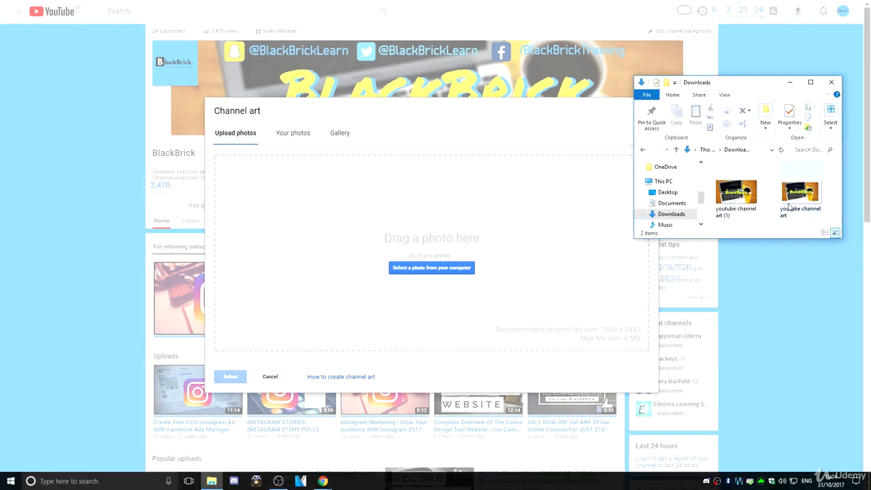
drag(739, 199, 462, 251)
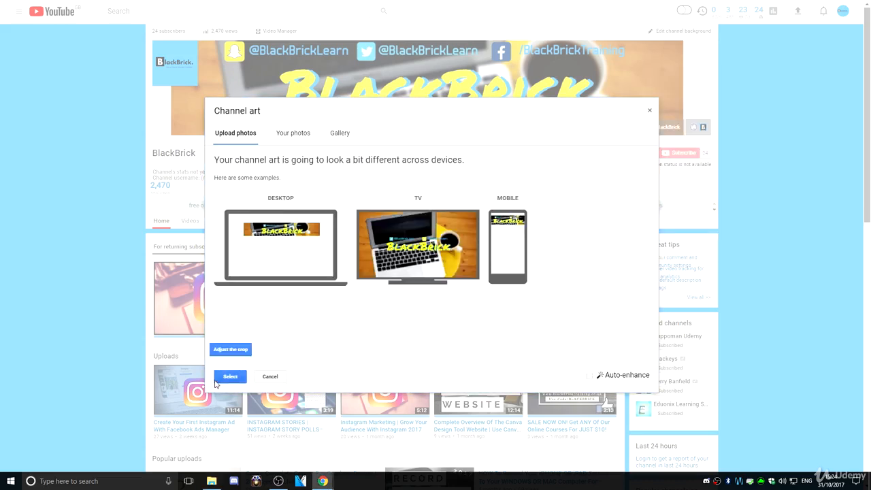
click(619, 375)
click(230, 377)
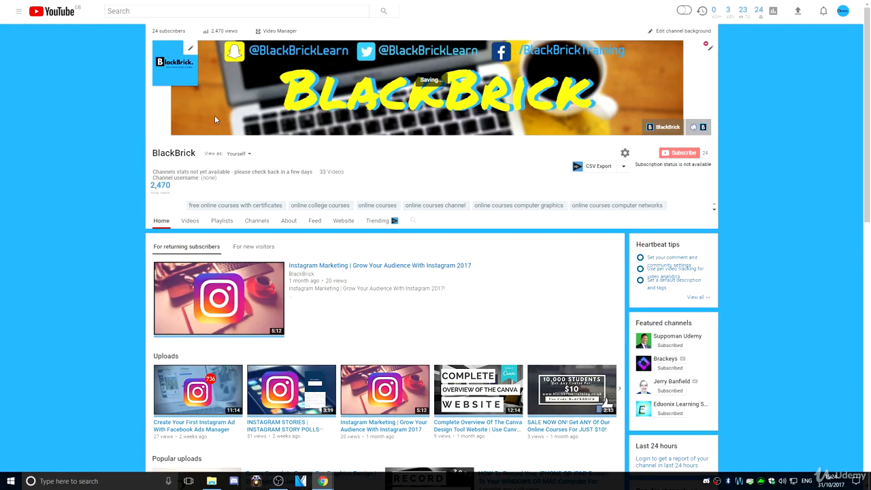